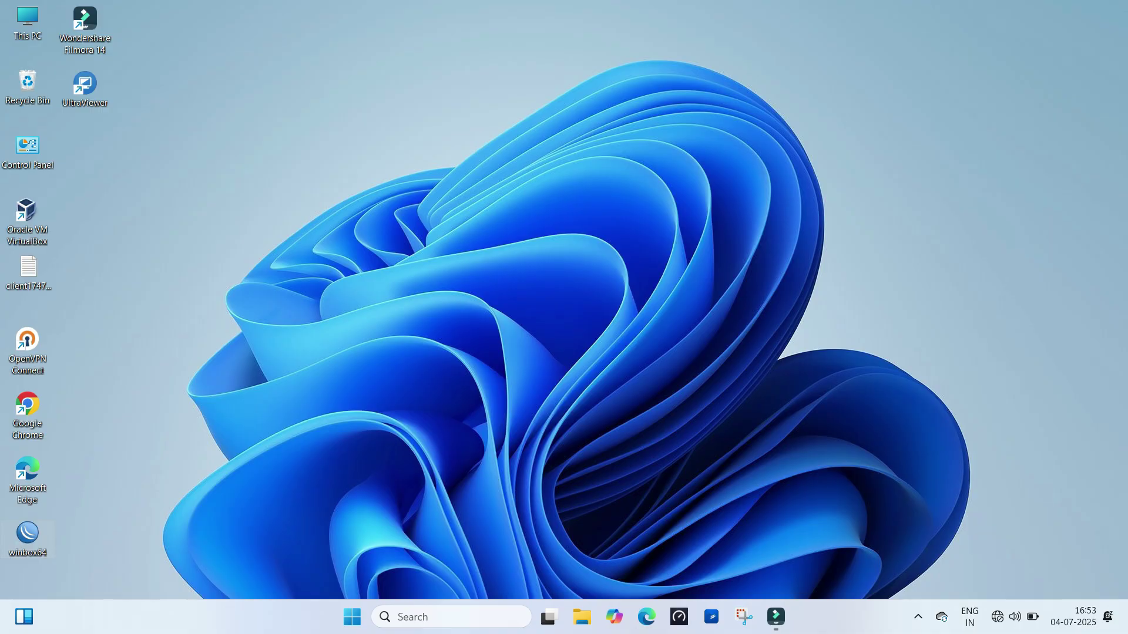
Launch WinBox, connect to the discovered MikroTik router with the saved login, and check ether2 and ether3 in the interface list.
double_click(28, 539)
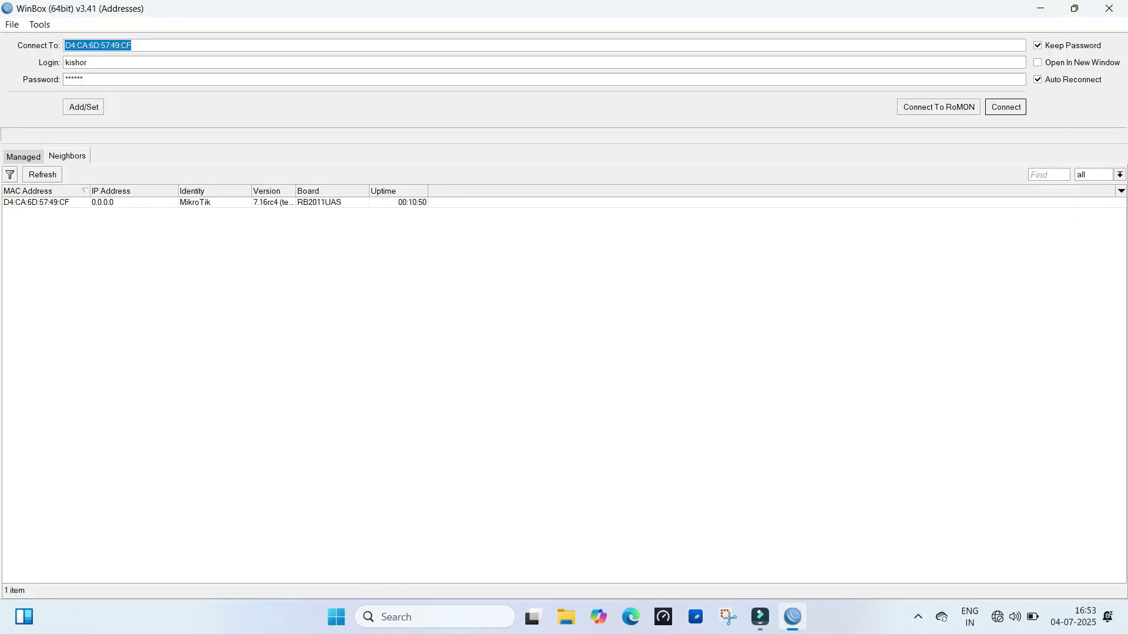
key(Return)
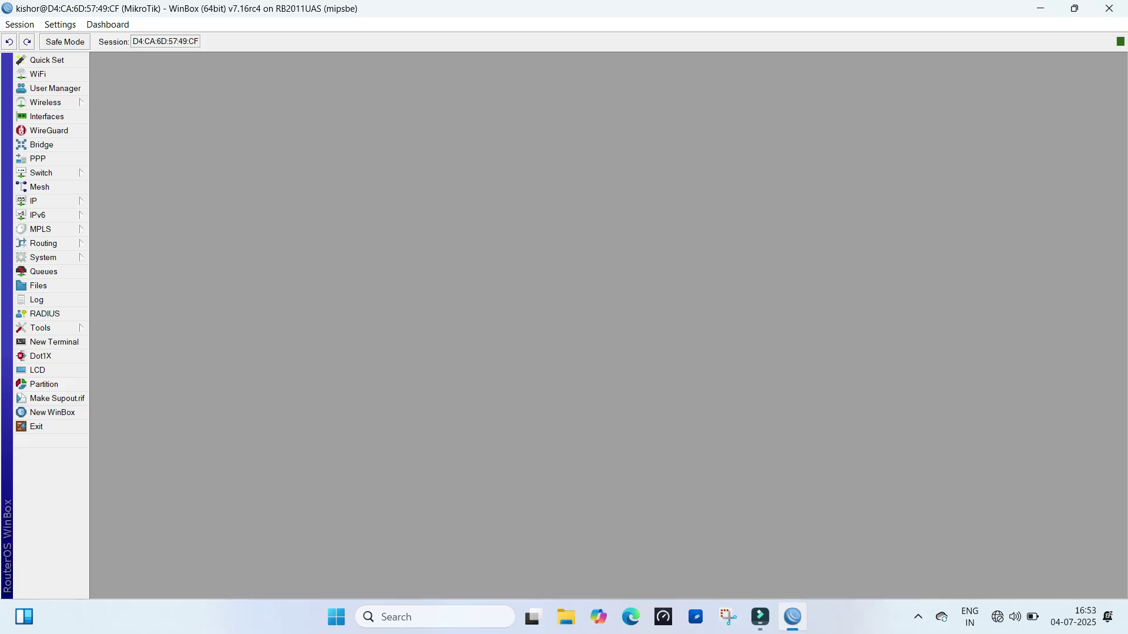
click(47, 117)
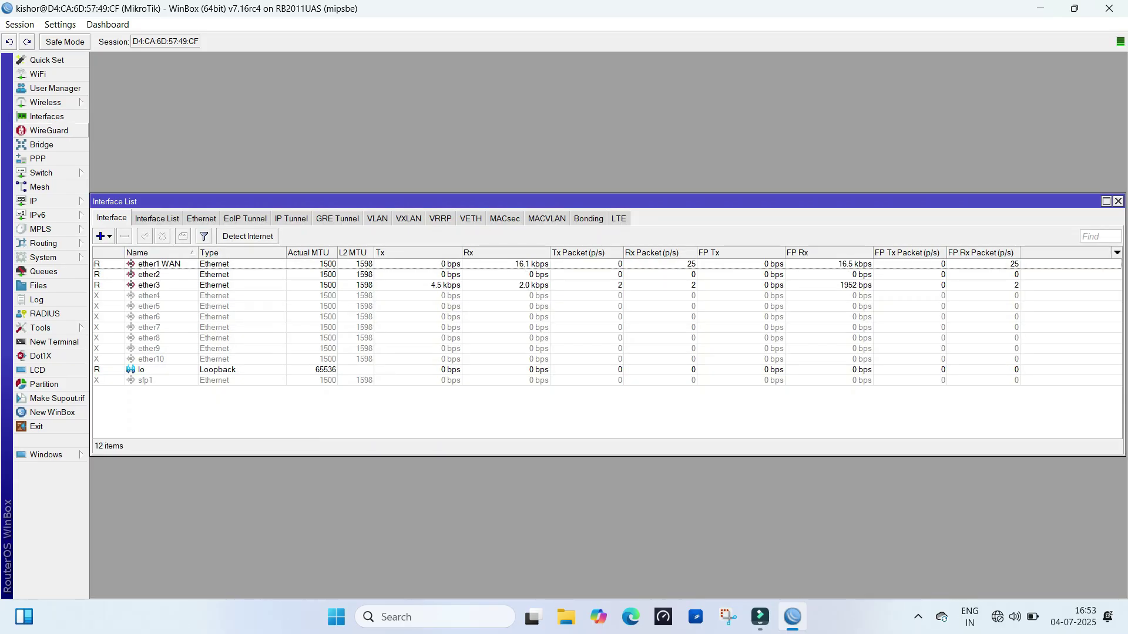
click(150, 275)
click(149, 285)
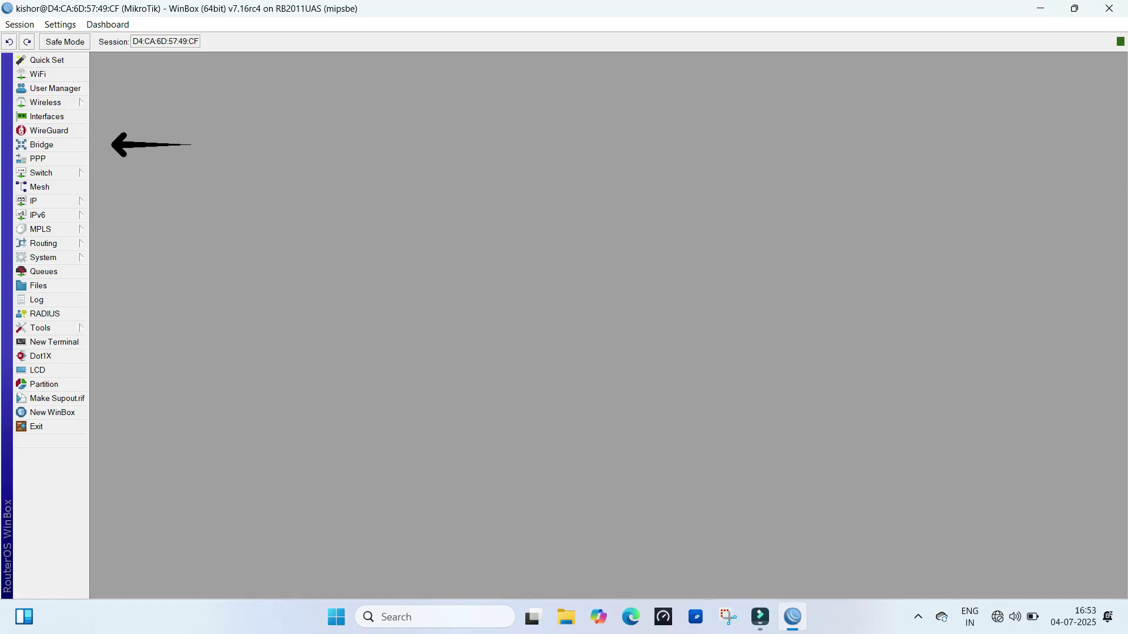
Create a new bridge interface on the router with the default settings.
click(41, 145)
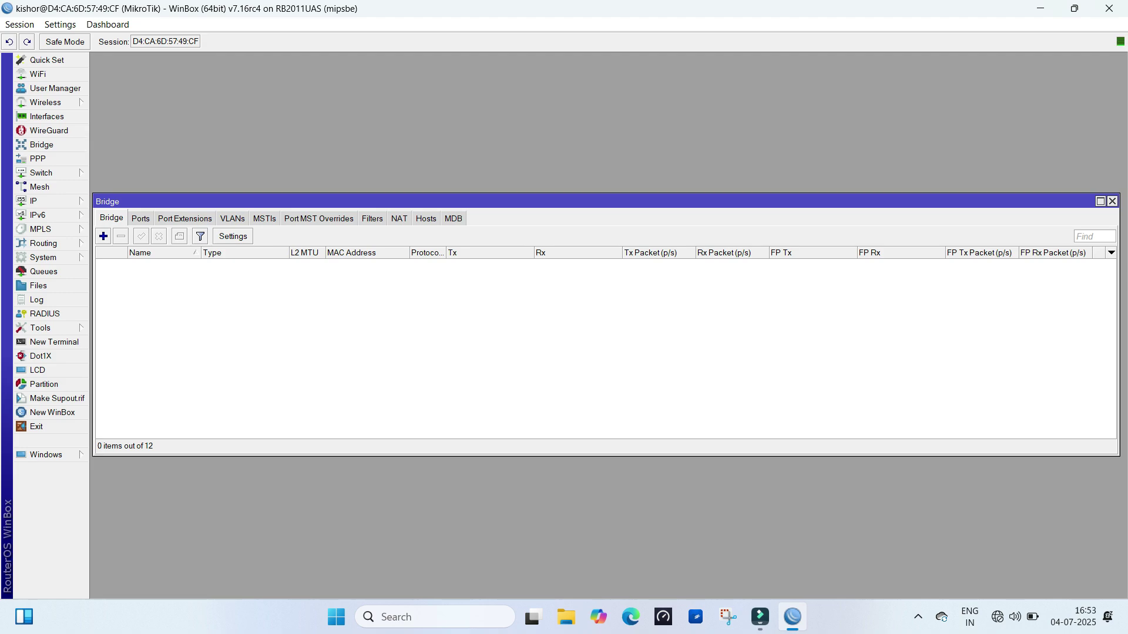
click(103, 236)
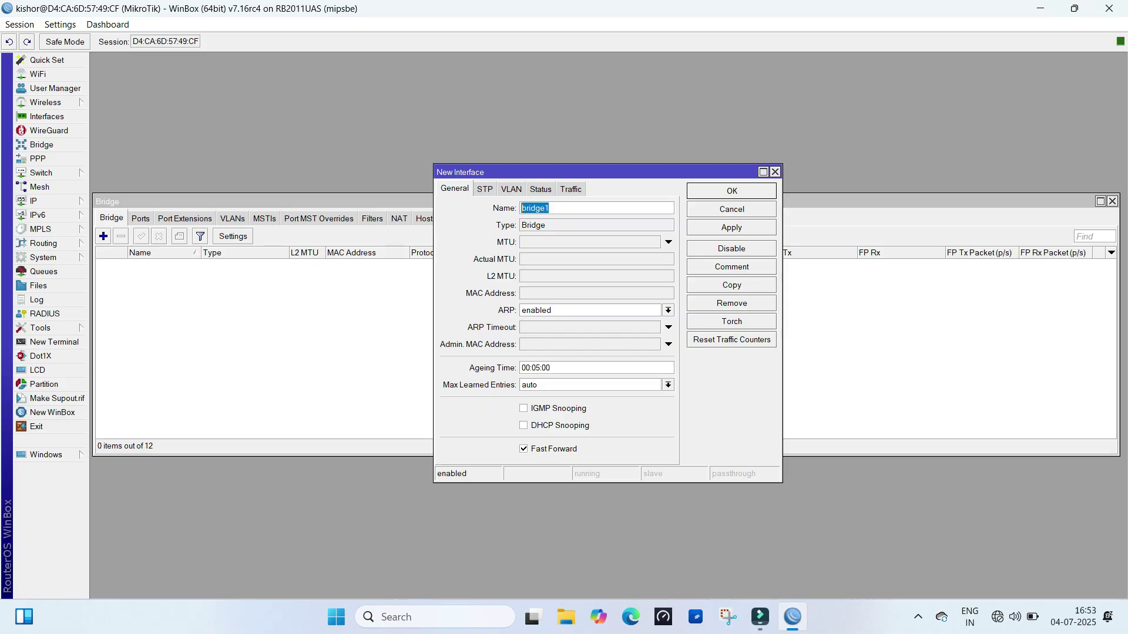
click(731, 227)
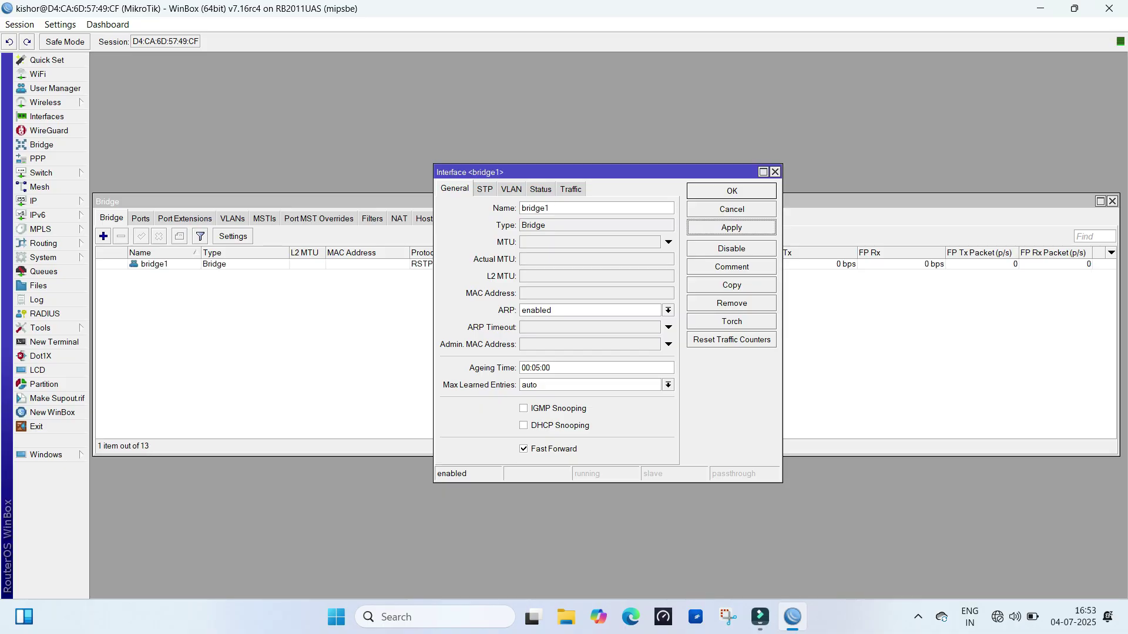
click(731, 191)
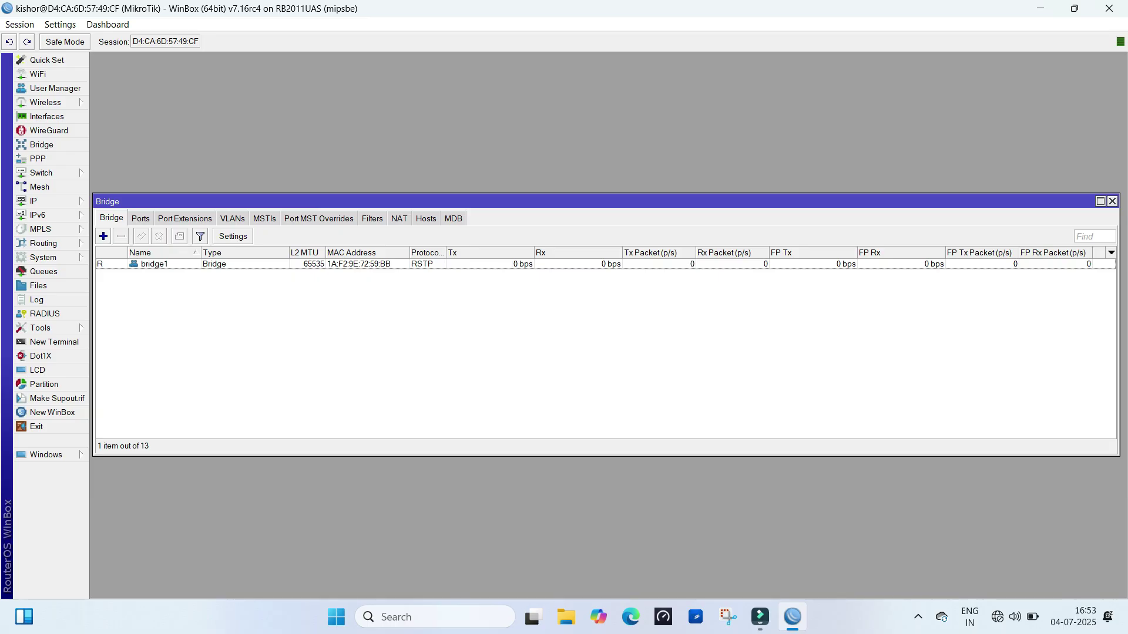
Add interface ether2 as a port of bridge1.
click(141, 219)
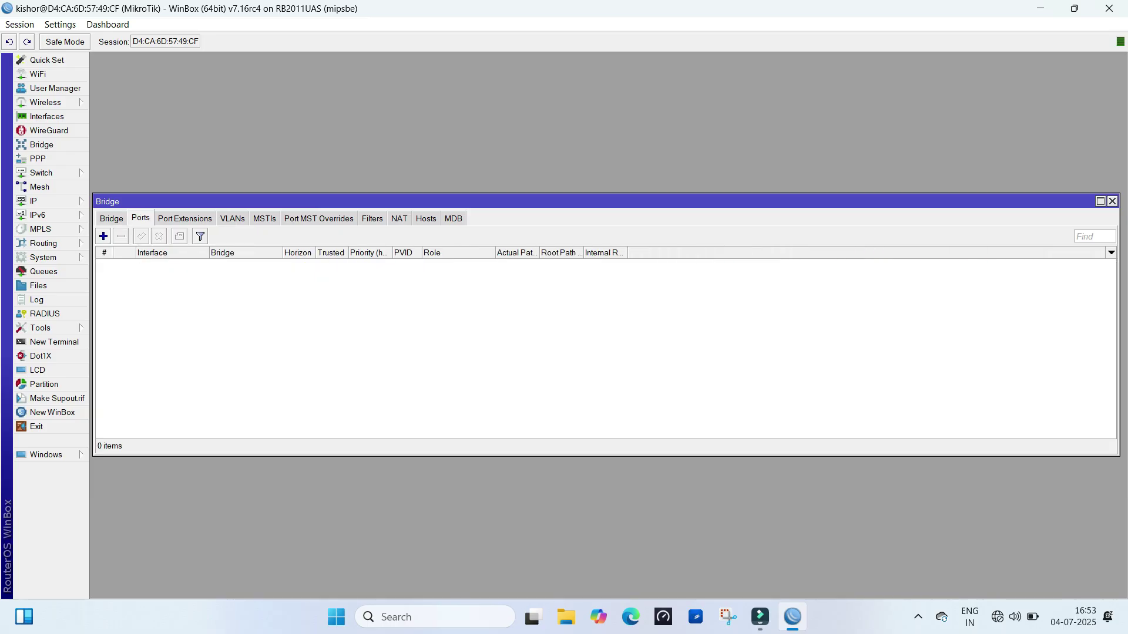
click(104, 236)
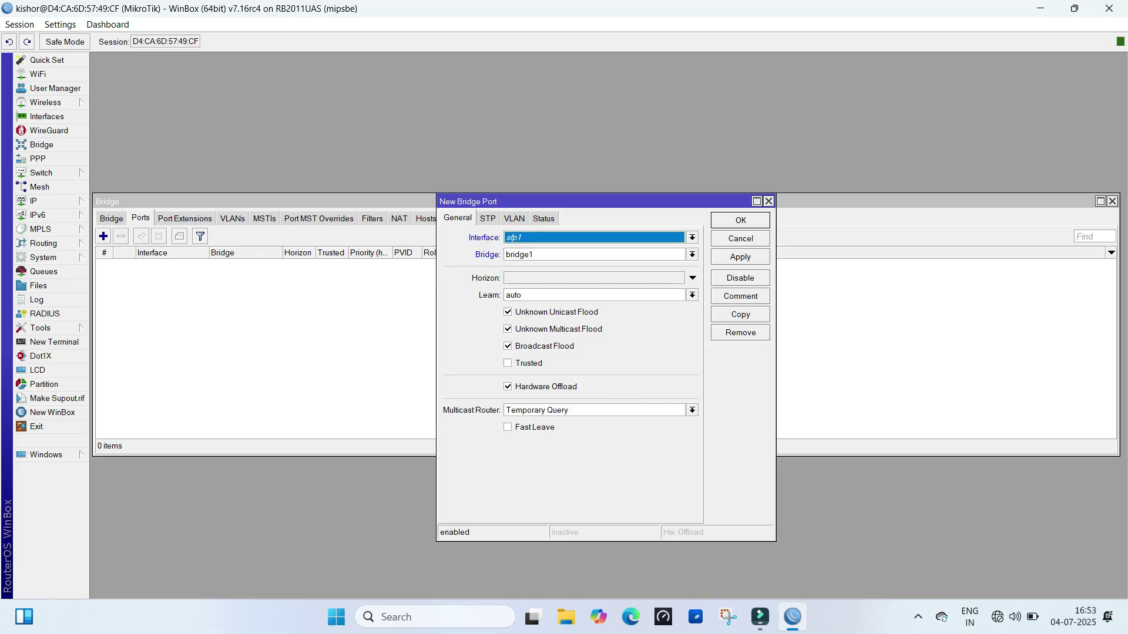
drag(587, 202, 415, 89)
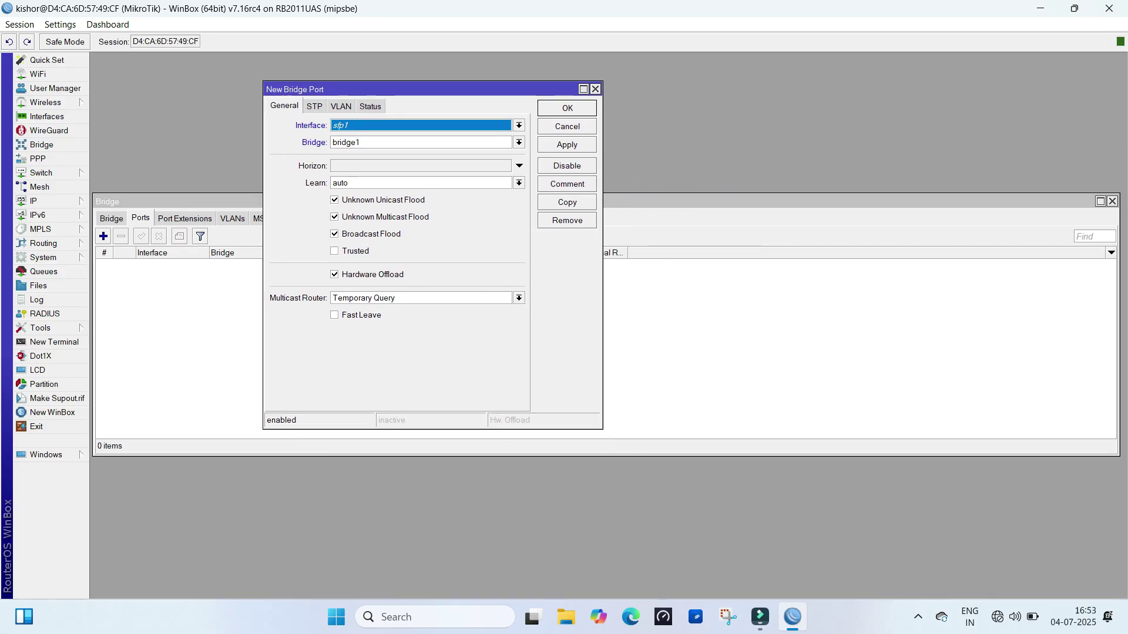
click(519, 125)
click(520, 165)
click(567, 144)
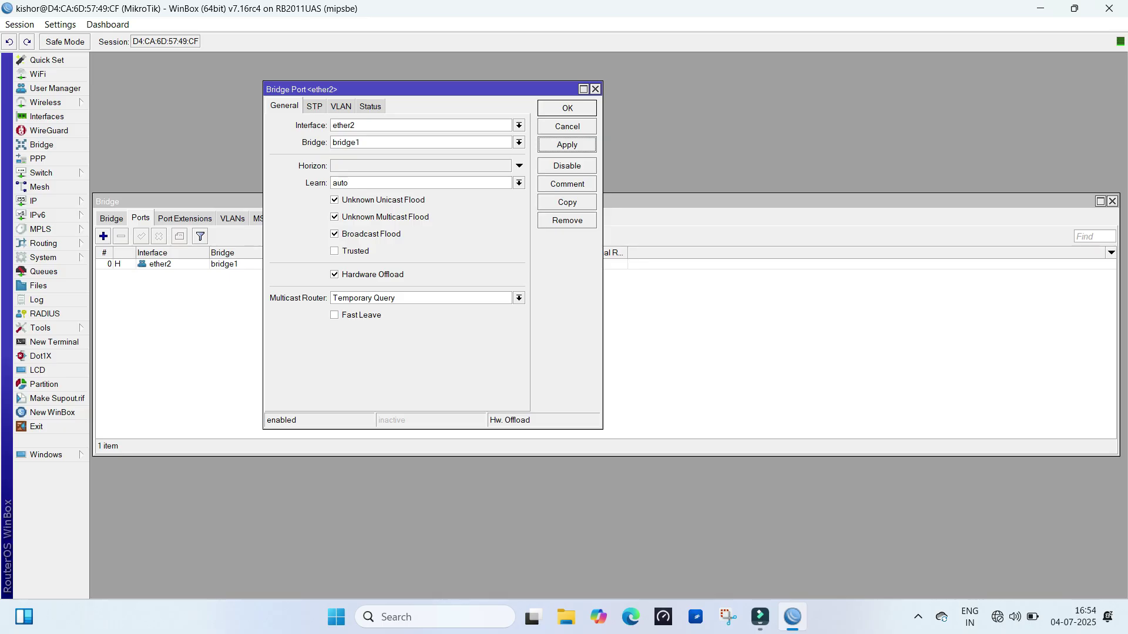
Copy the ether2 bridge port entry to add ether3 to bridge1, and save both port entries.
click(567, 202)
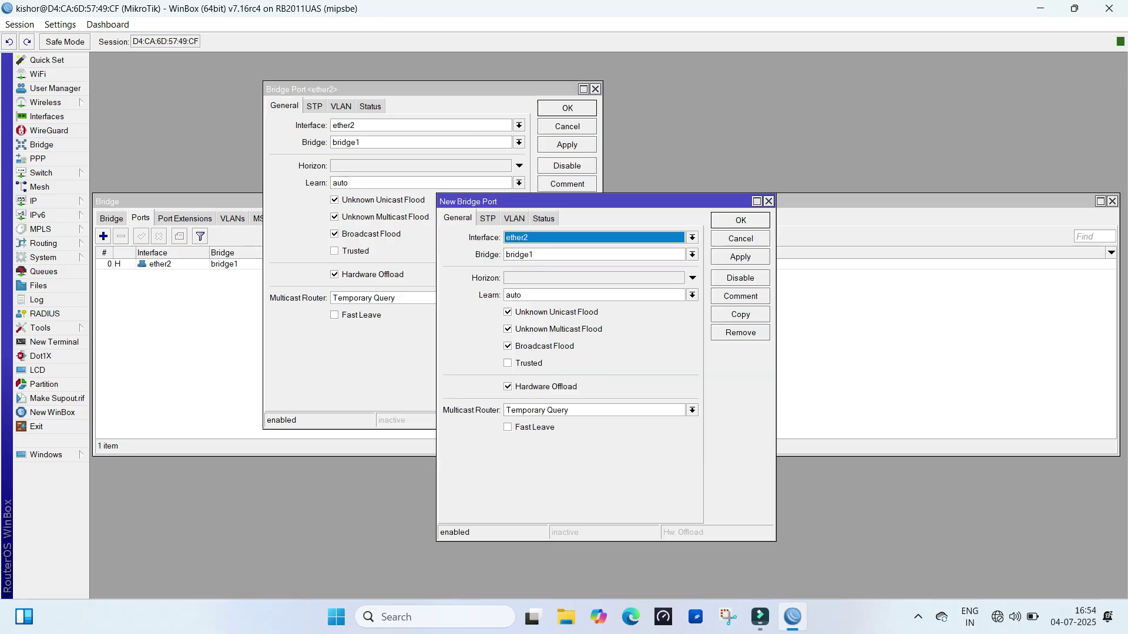
click(692, 237)
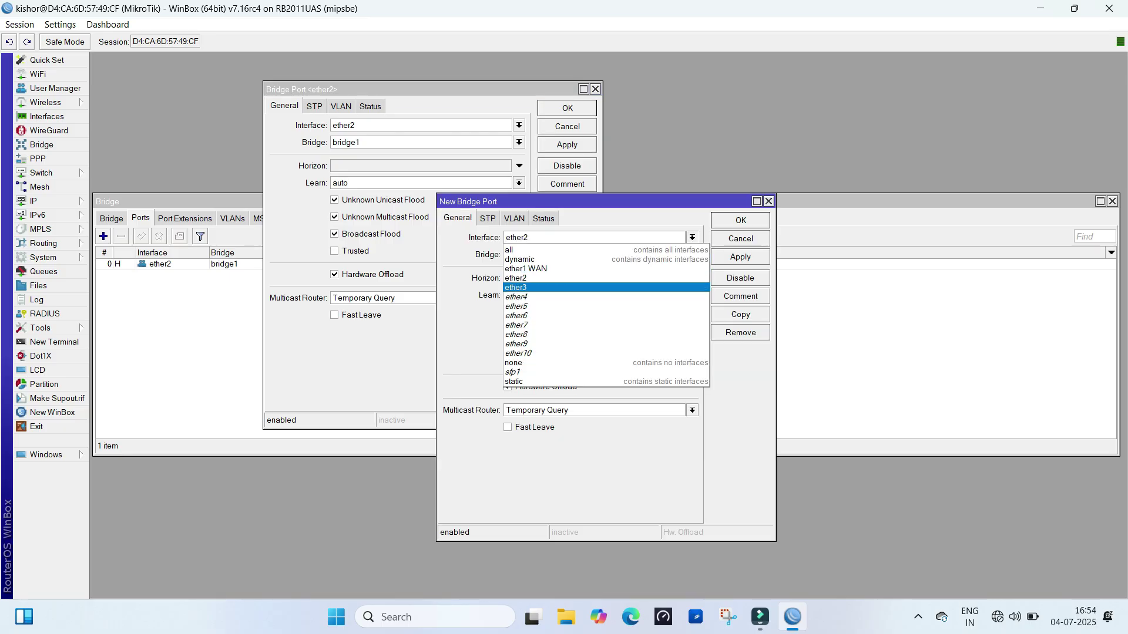
click(547, 287)
click(740, 221)
key(Return)
key(Return)
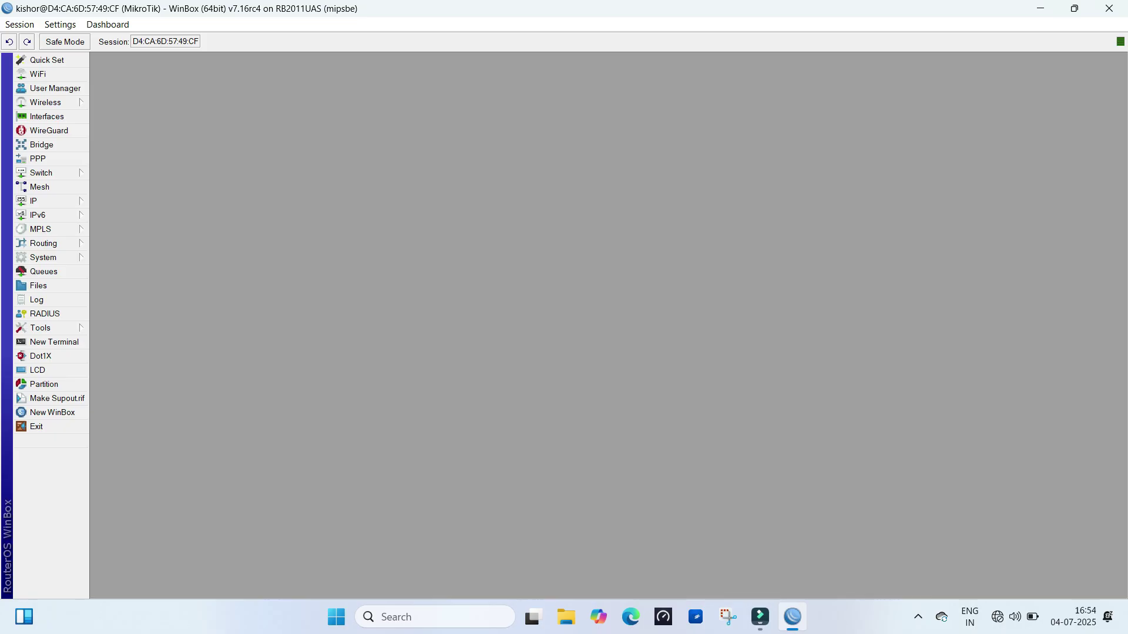
Add the IP address 192.168.88.1/24 to the bridge1 interface.
click(51, 201)
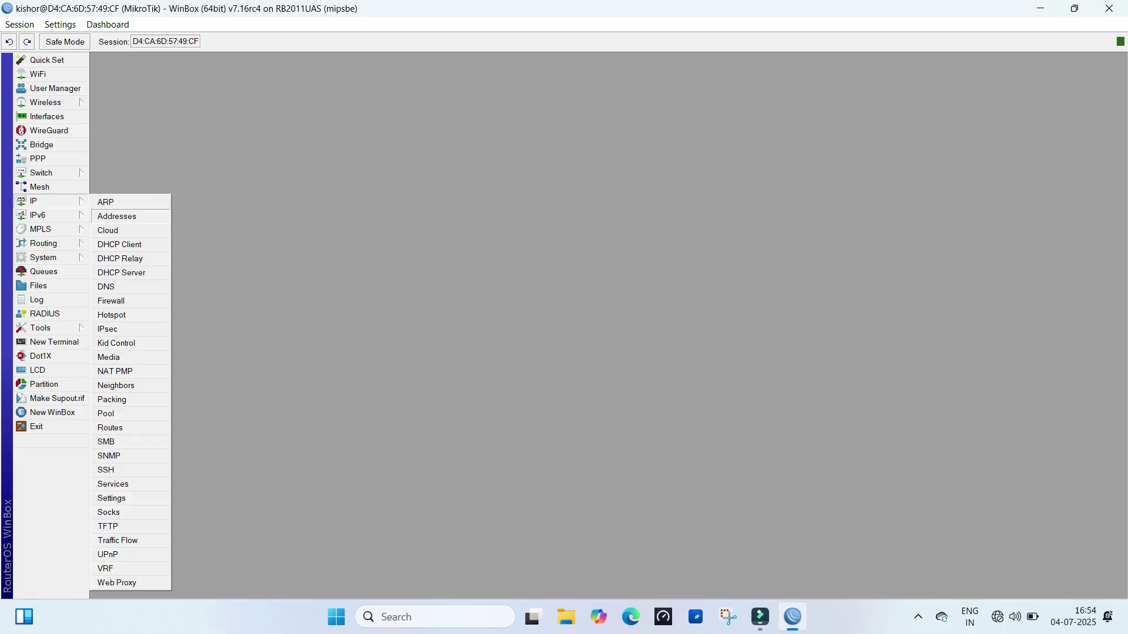
click(117, 216)
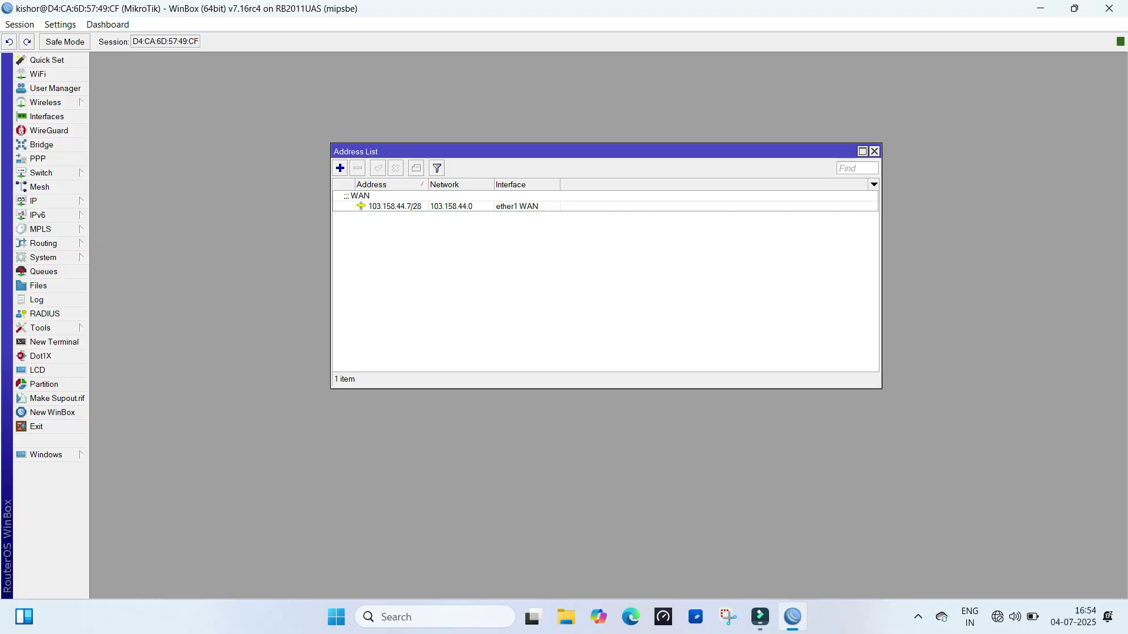
click(340, 168)
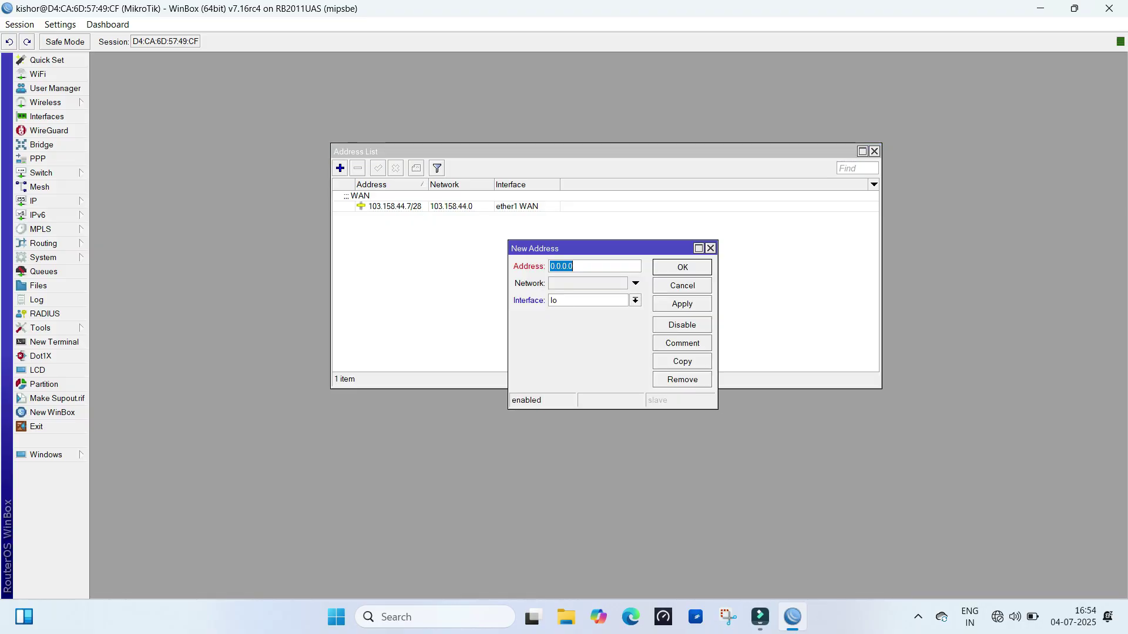
text(192.168)
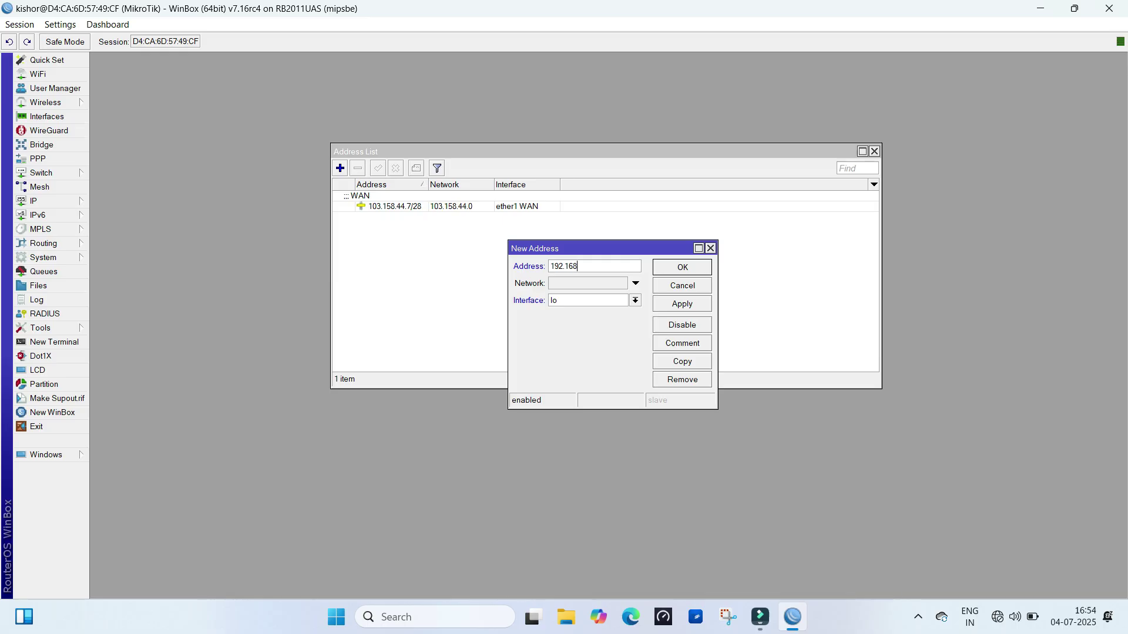
text(.88.1/24)
click(635, 300)
click(599, 312)
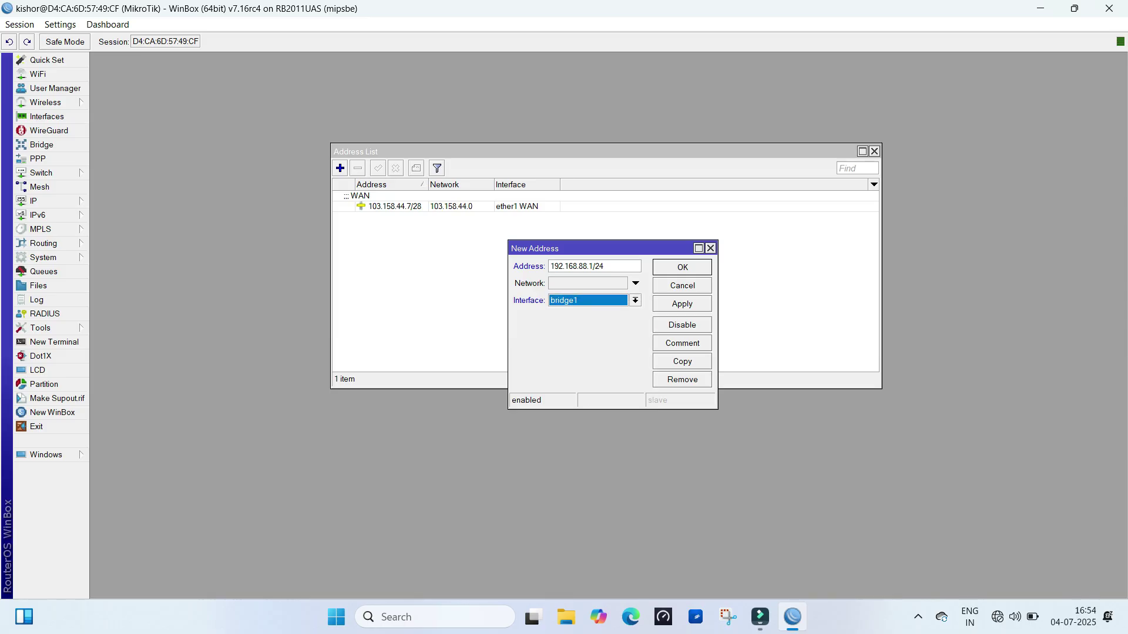
click(682, 304)
click(682, 267)
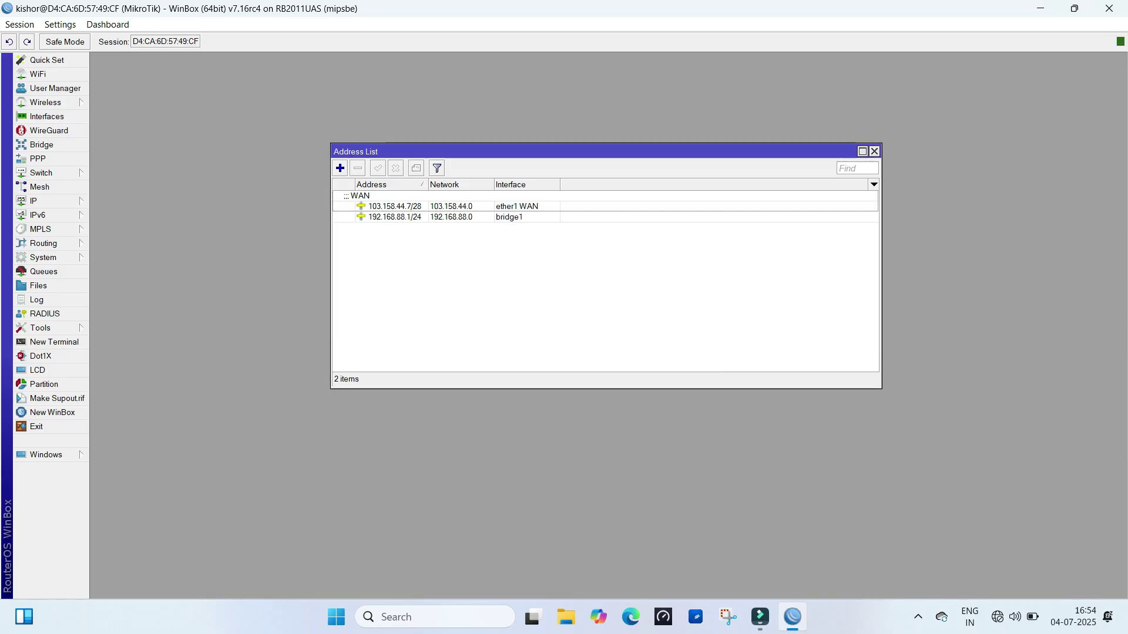
click(509, 217)
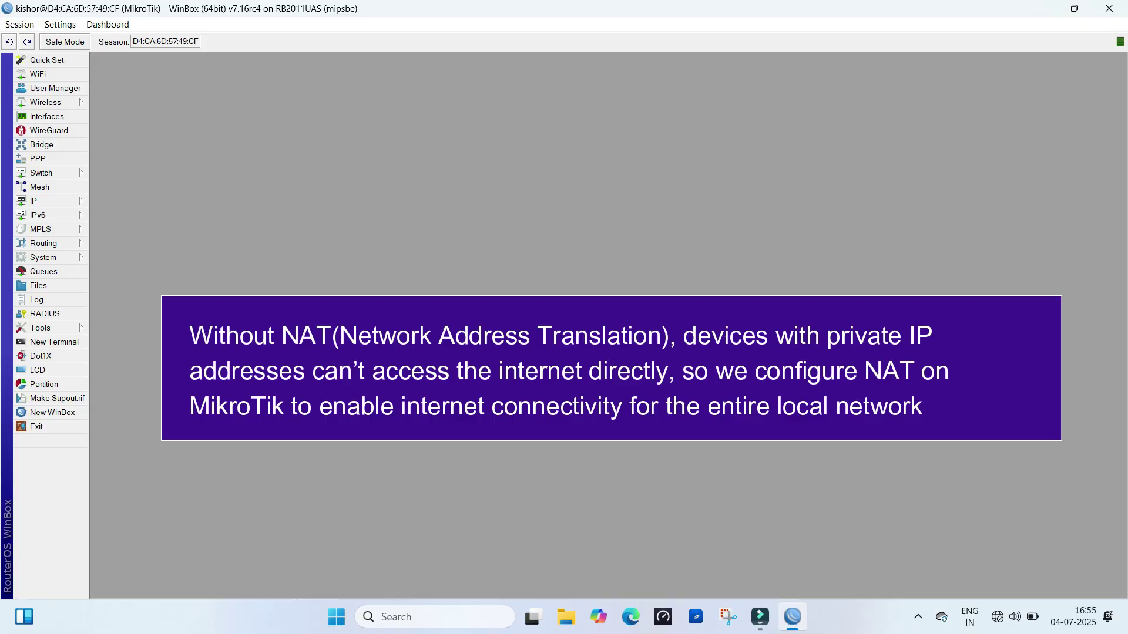
Start a new firewall NAT rule in the srcnat chain with source address range 192.168.88.2-192.168.88.254.
click(47, 201)
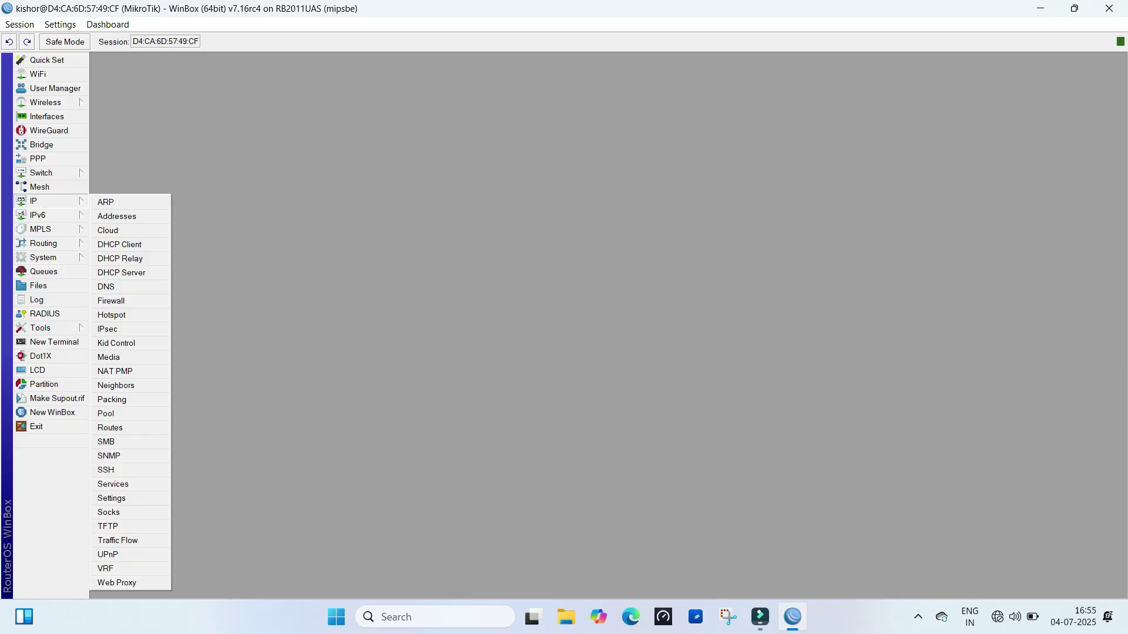
click(111, 301)
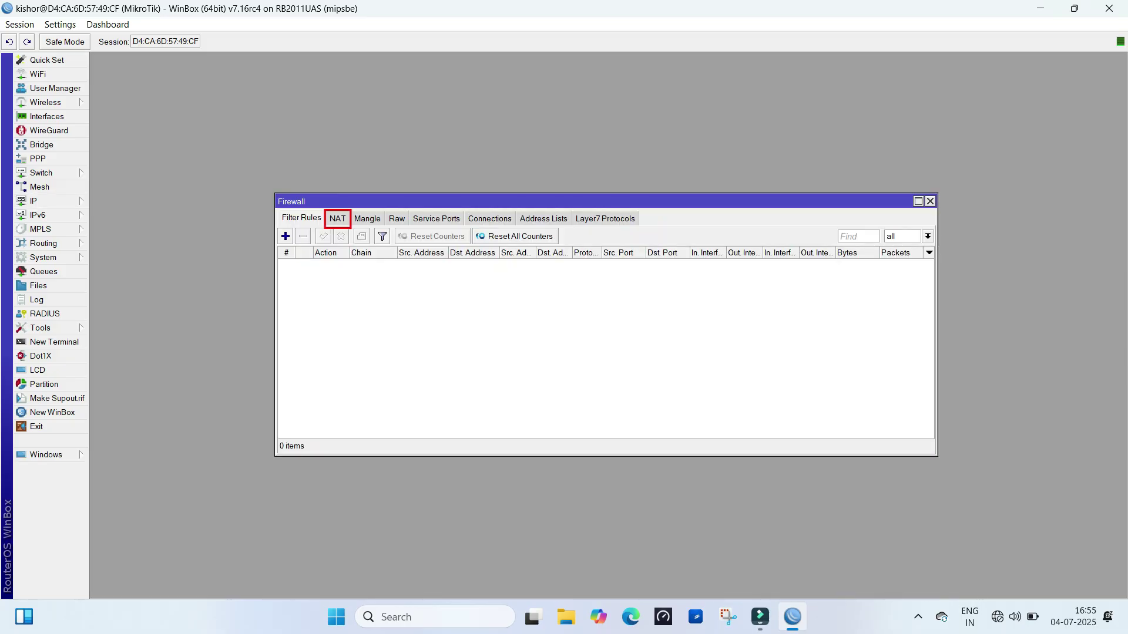
click(338, 219)
drag(382, 202, 349, 135)
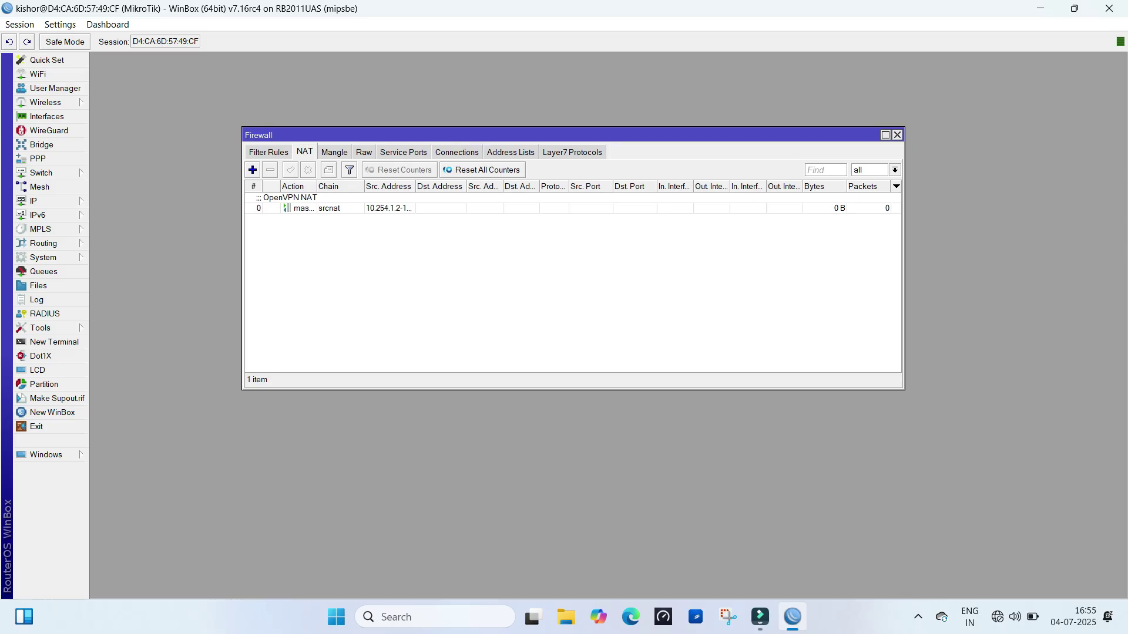
click(252, 170)
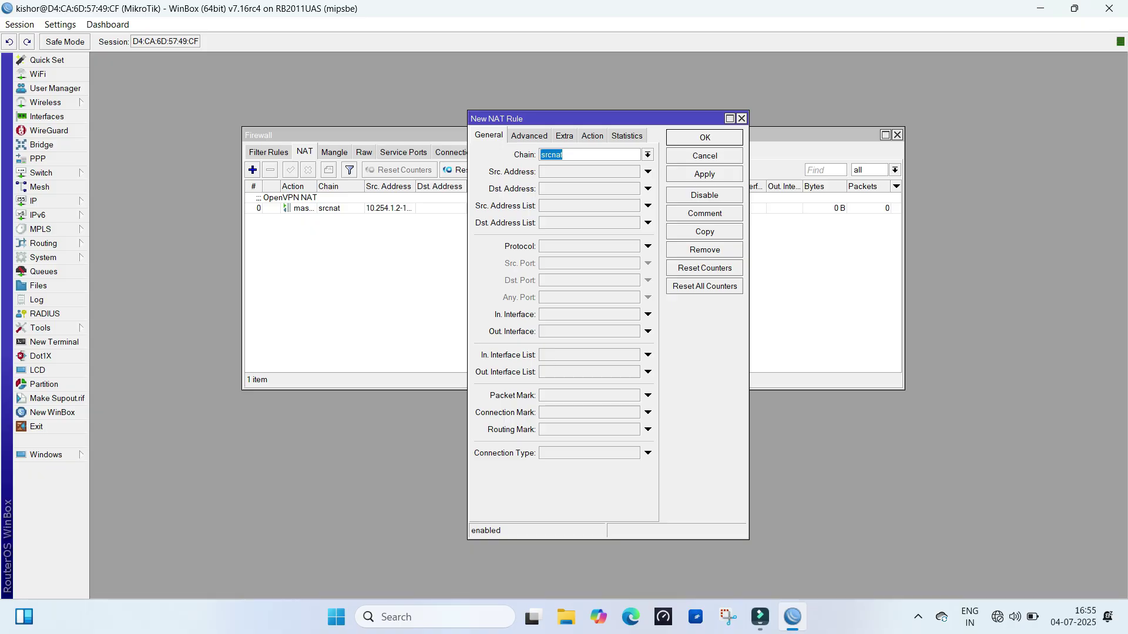
click(589, 171)
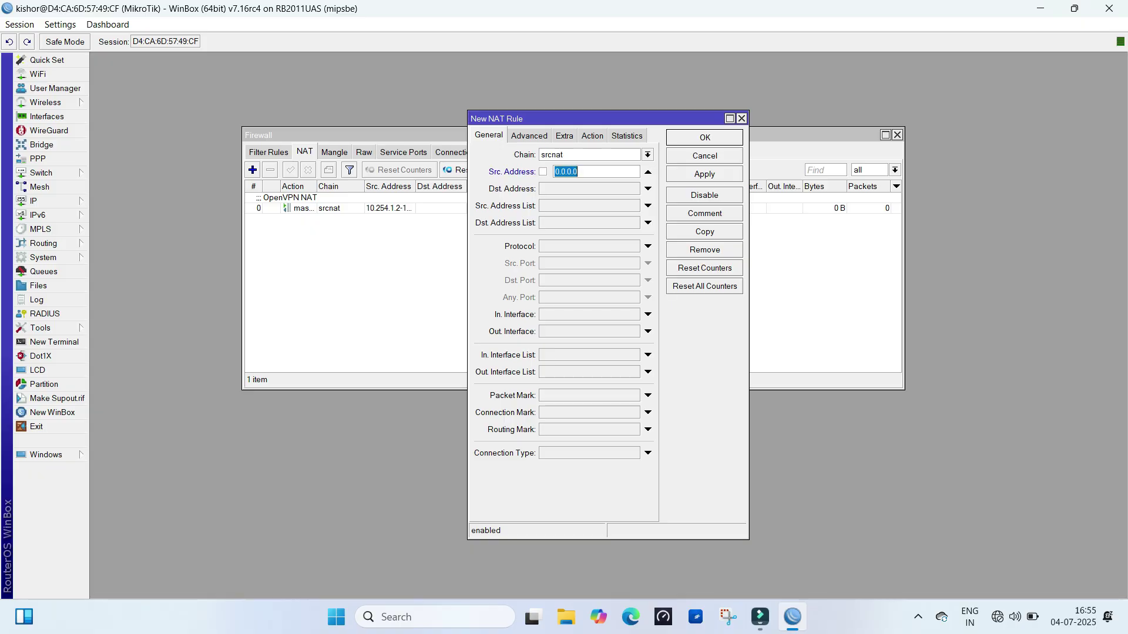
text(192.168)
text(.88.1)
text(-192.168.)
text(88.254)
drag(748, 329, 928, 329)
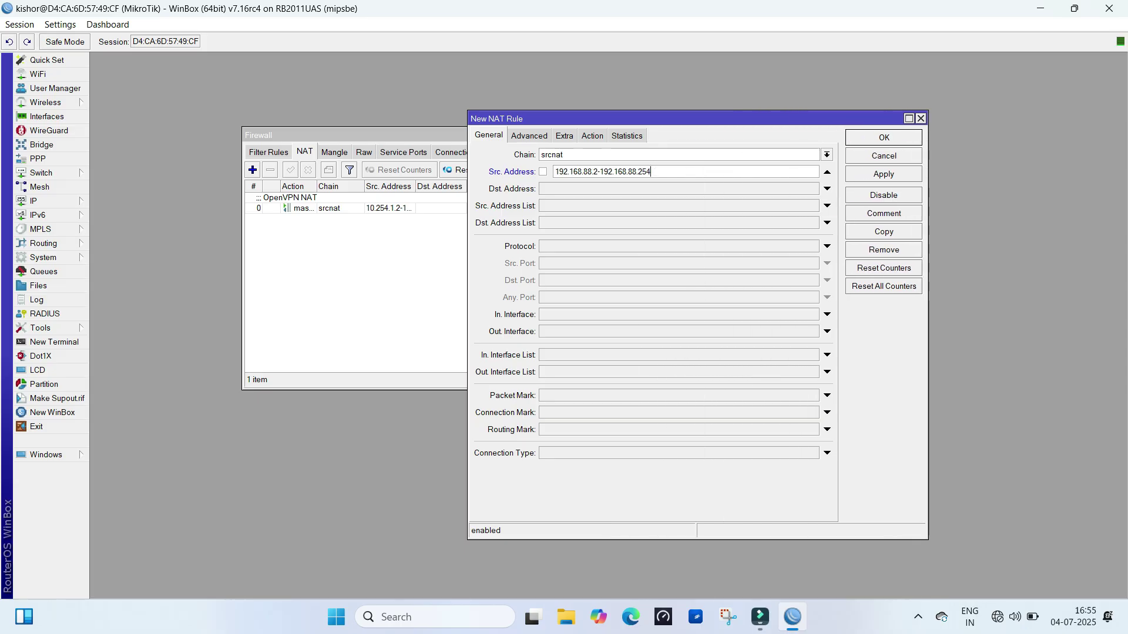
key(ctrl+a)
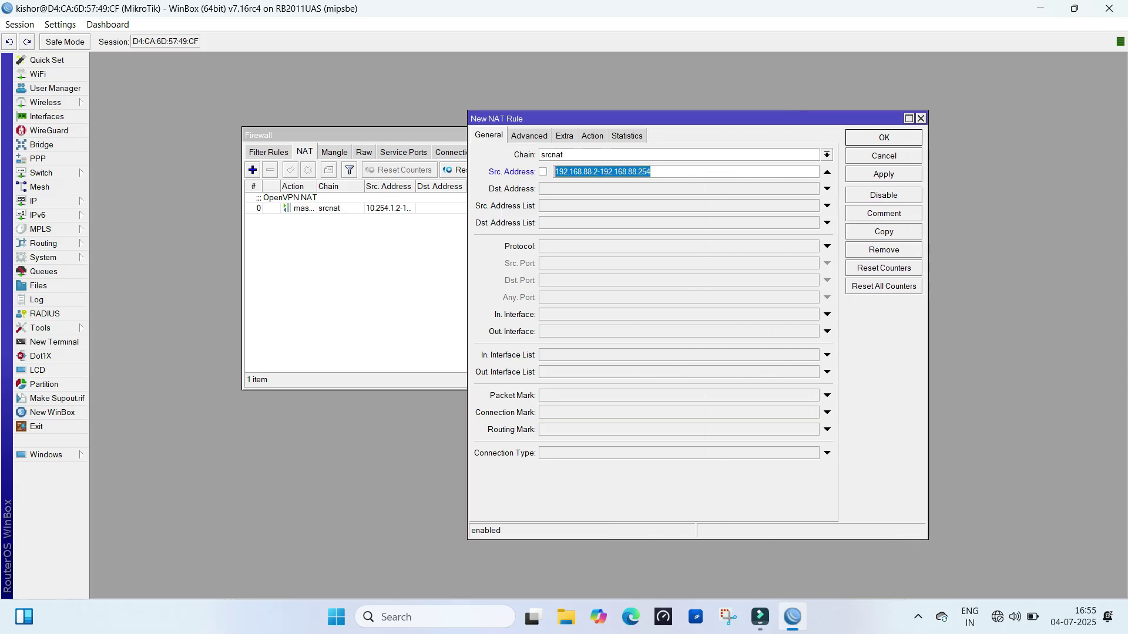
Set the NAT rule's action to masquerade, save the rule and close the firewall window.
click(592, 136)
click(827, 155)
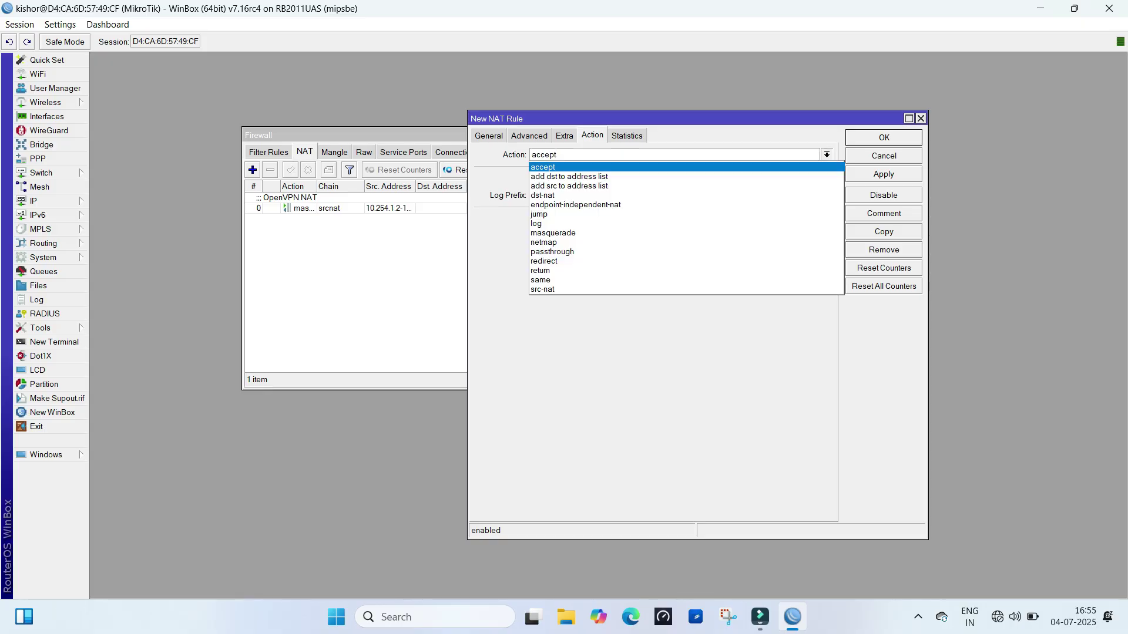
key(Down)
key(Down)
key(Return)
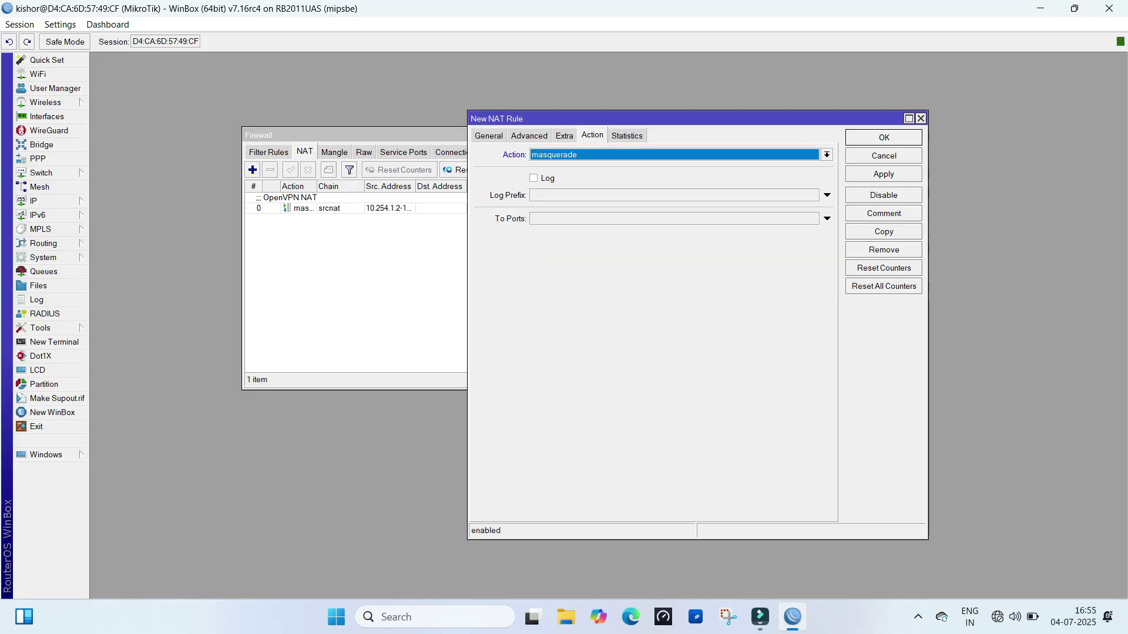
click(884, 175)
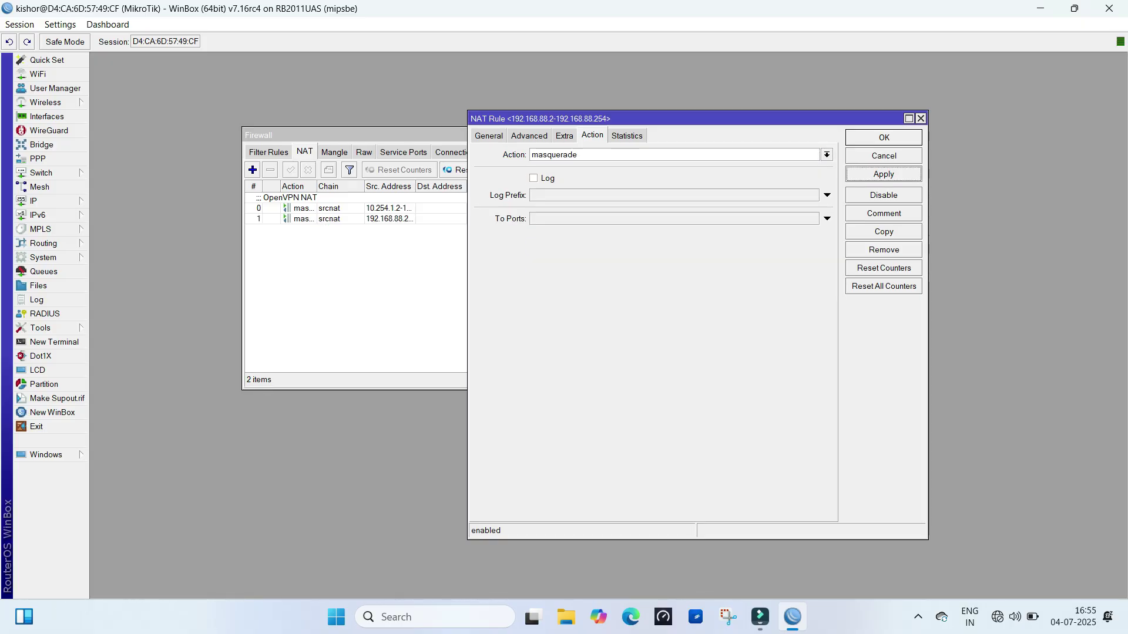
key(Return)
click(389, 219)
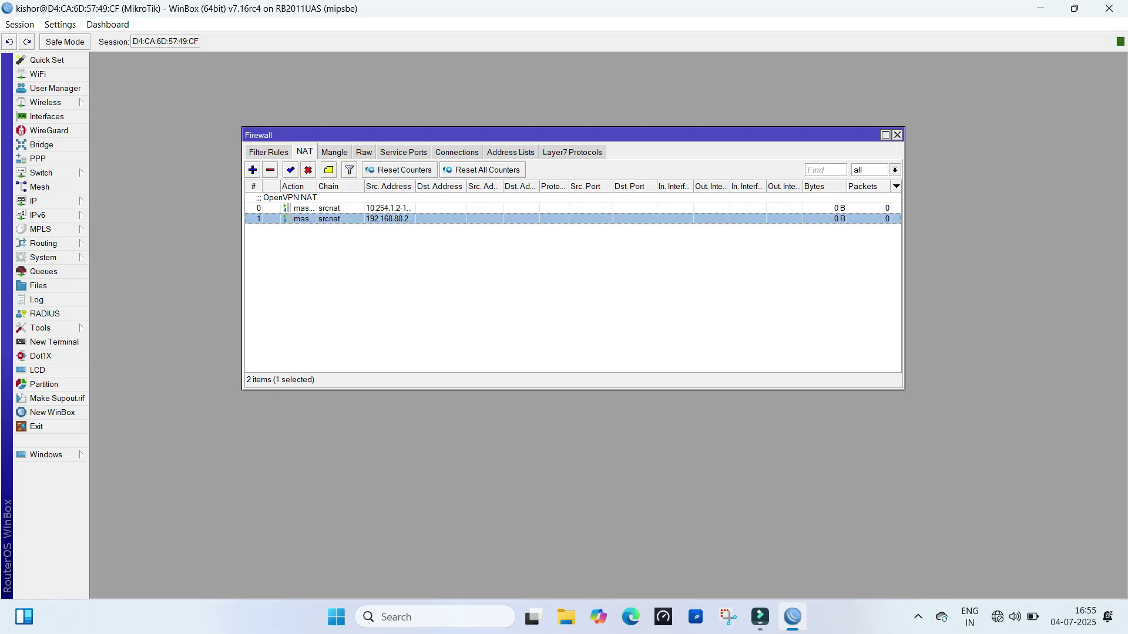
click(897, 135)
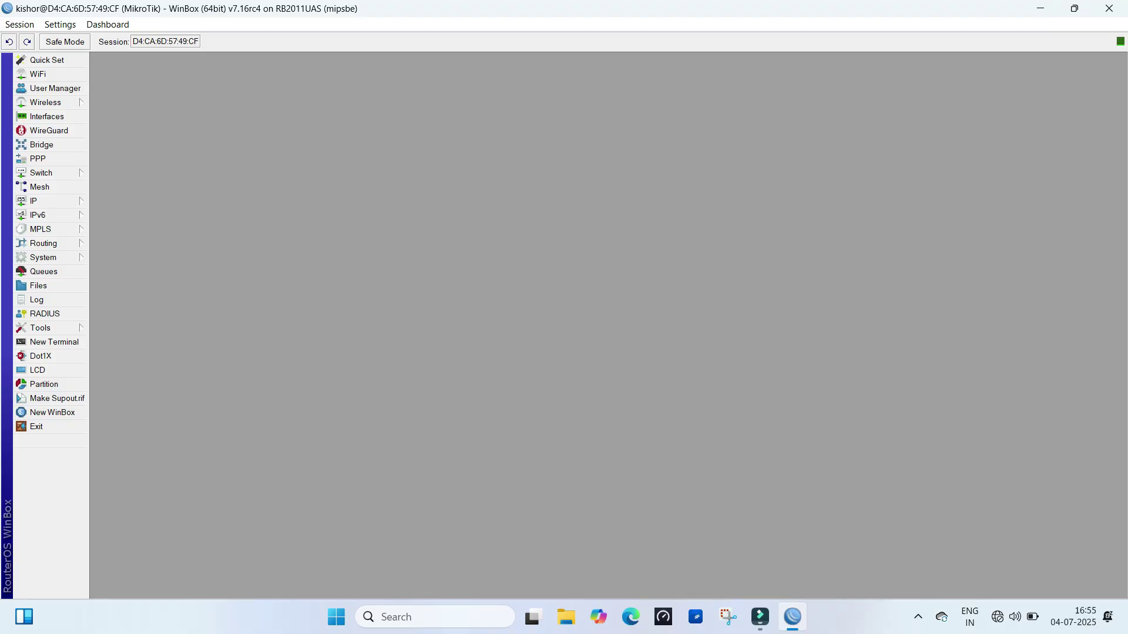
Start the DHCP server setup and choose bridge1 as the interface the server runs on.
click(35, 201)
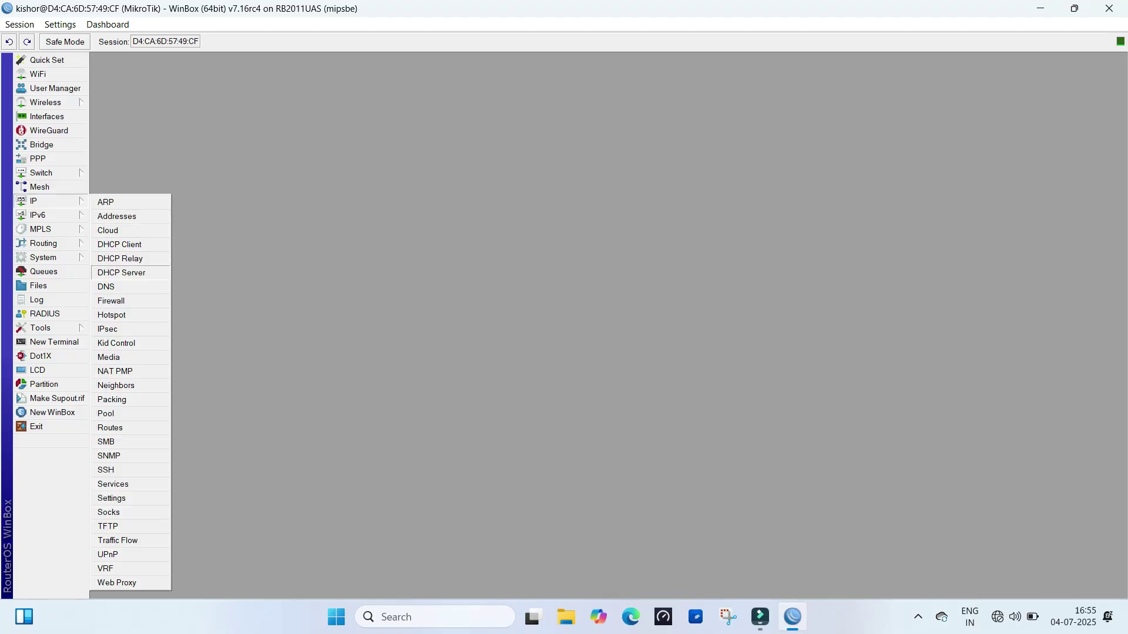
click(121, 273)
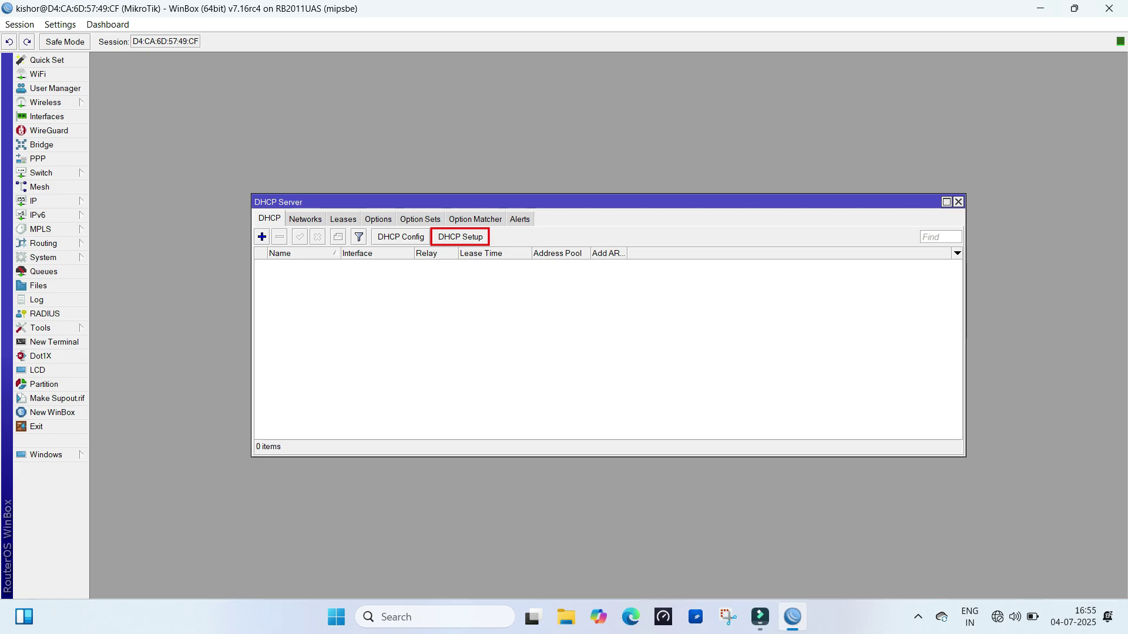
click(460, 237)
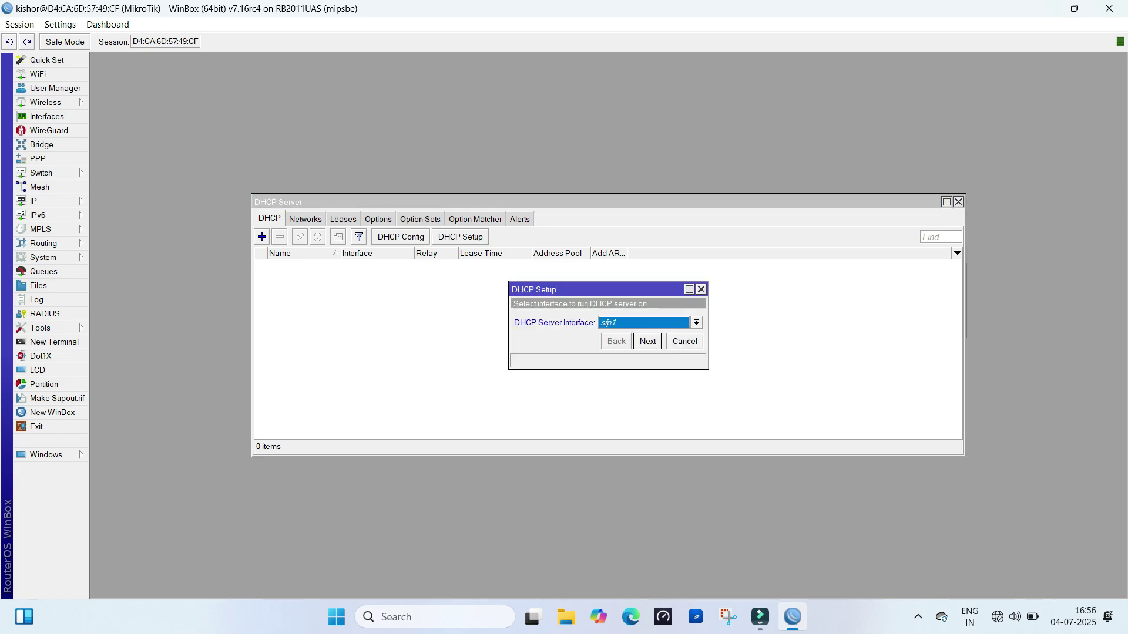
drag(587, 290, 435, 124)
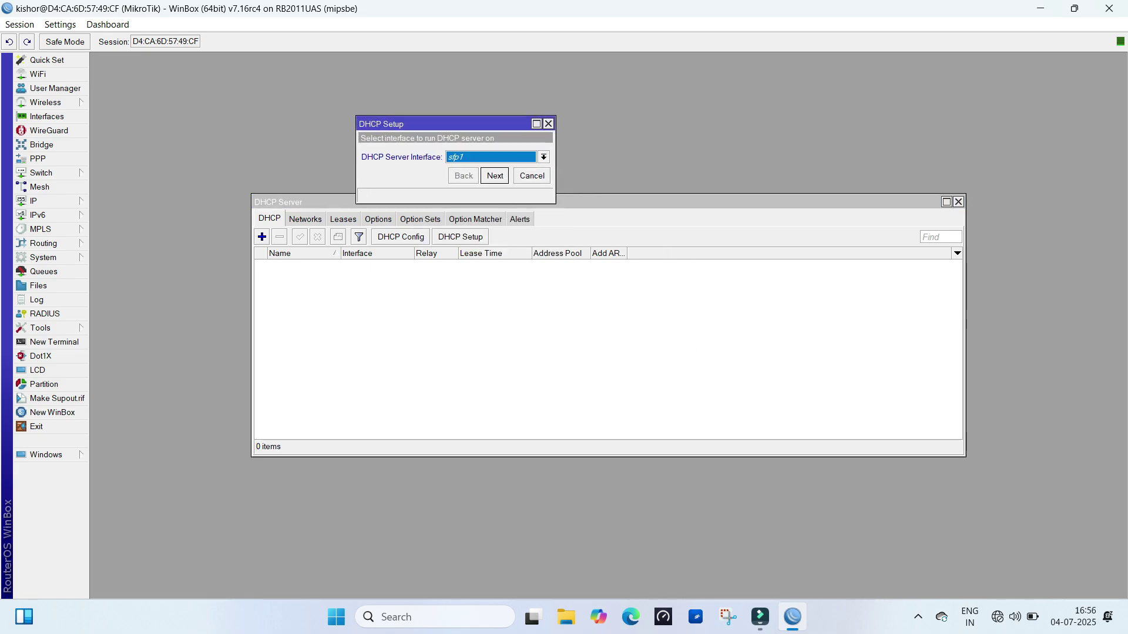
click(544, 157)
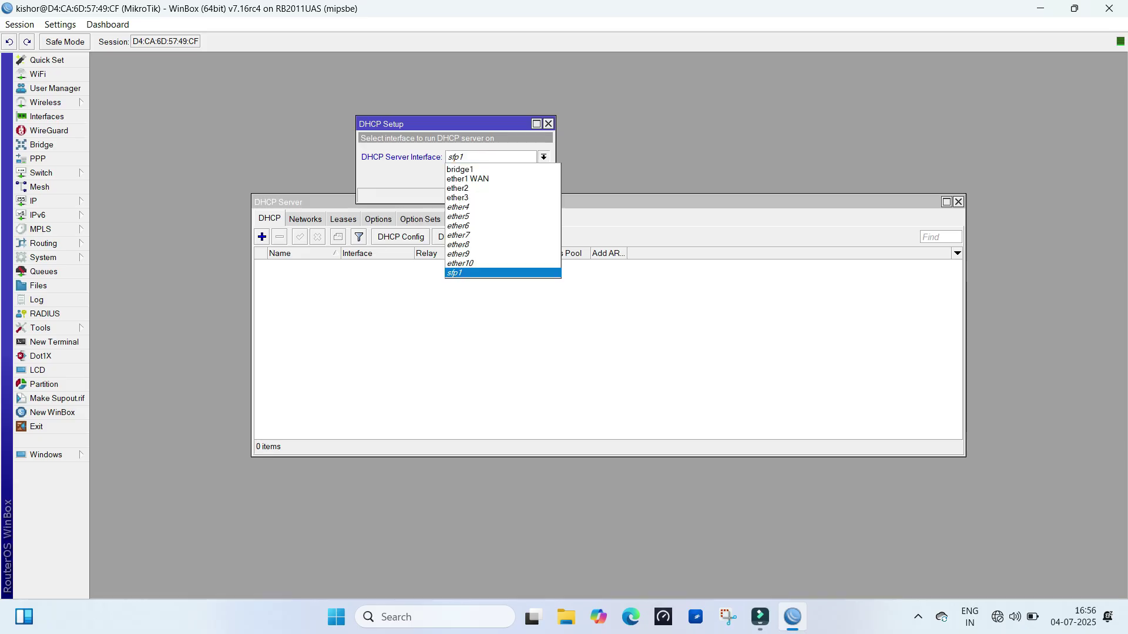
key(Home)
key(Return)
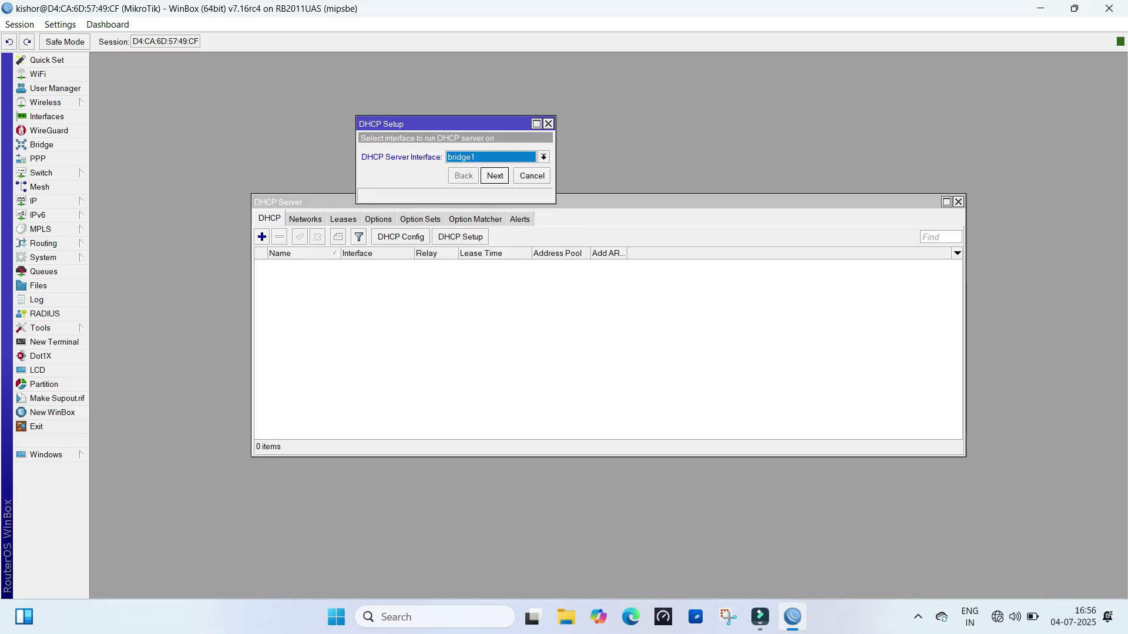
key(Return)
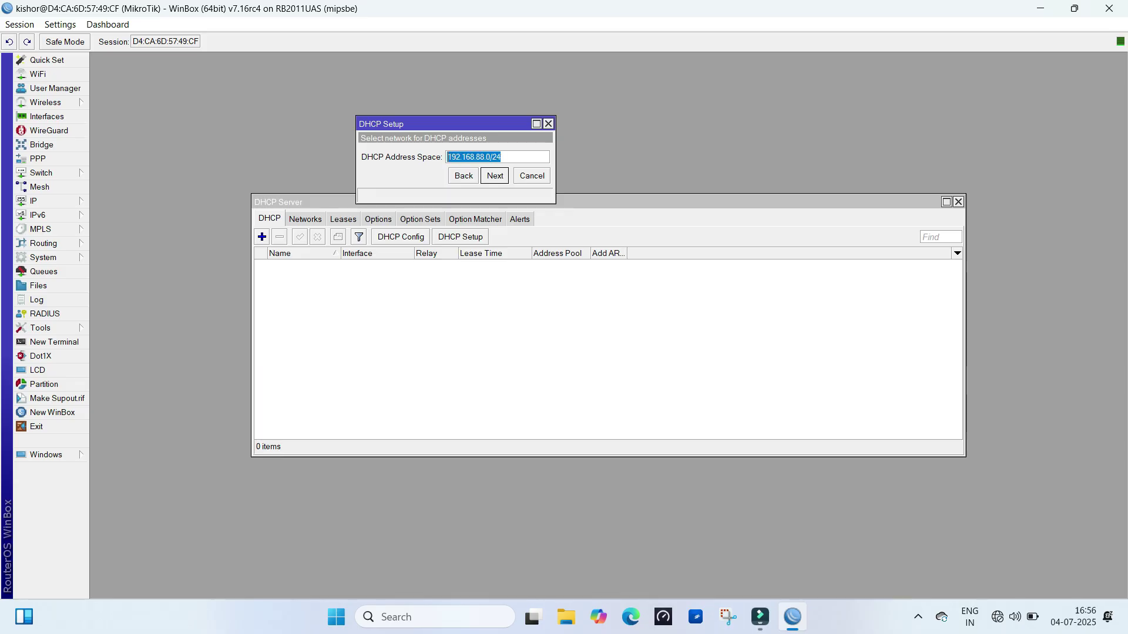
Accept 192.168.88.0/24 as the DHCP address space and 192.168.88.1 as the network's gateway.
click(503, 157)
key(Return)
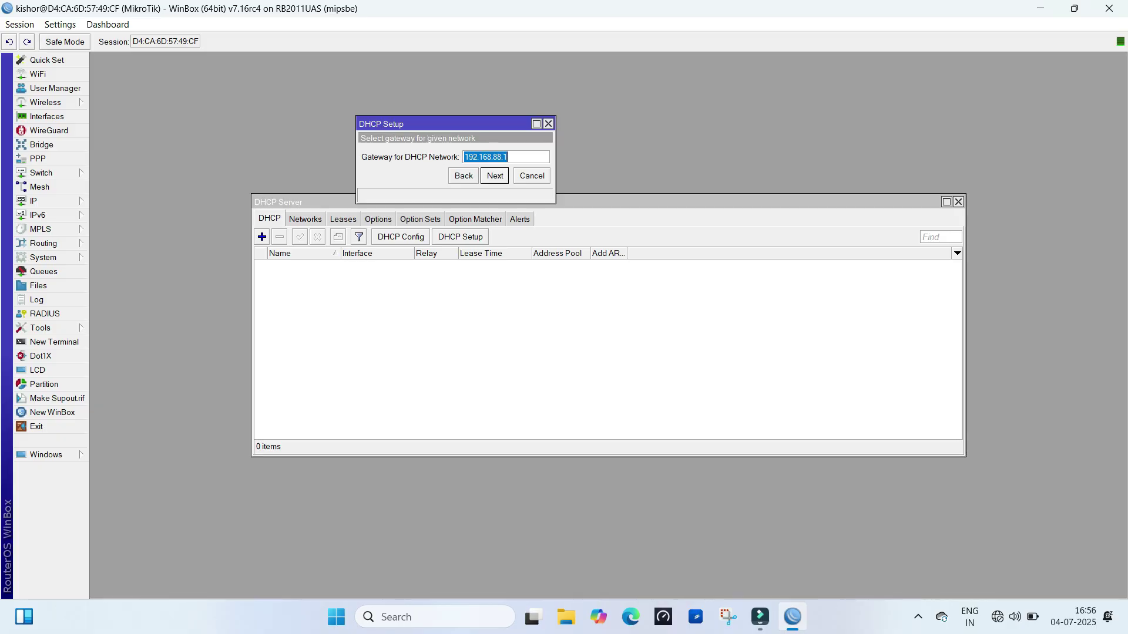
drag(609, 202, 614, 407)
drag(510, 156, 464, 157)
click(509, 156)
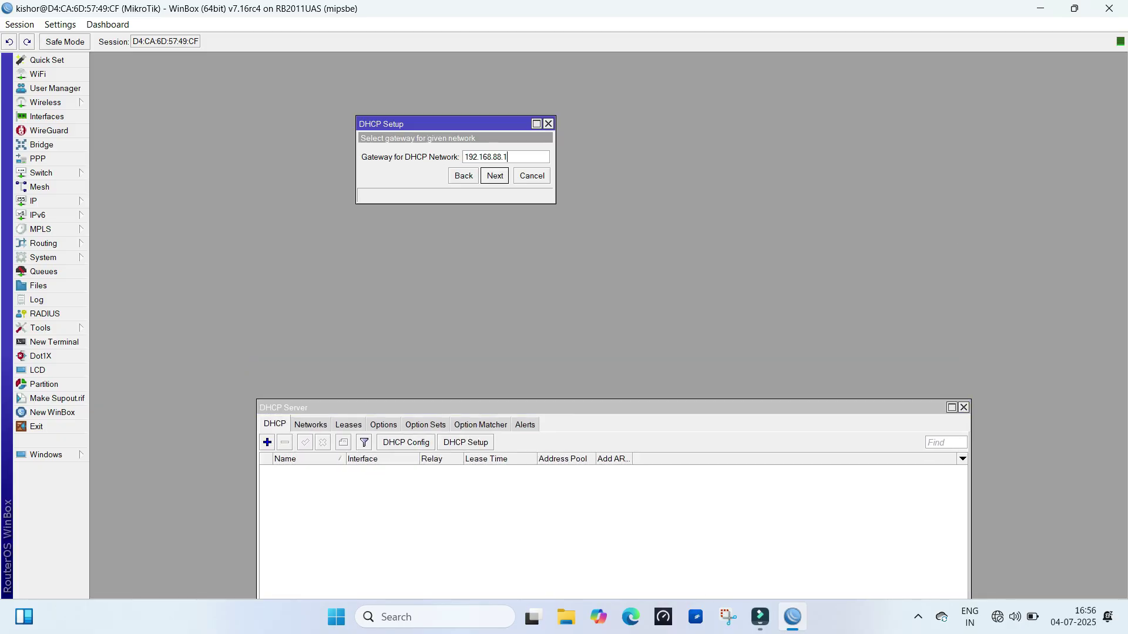
key(Return)
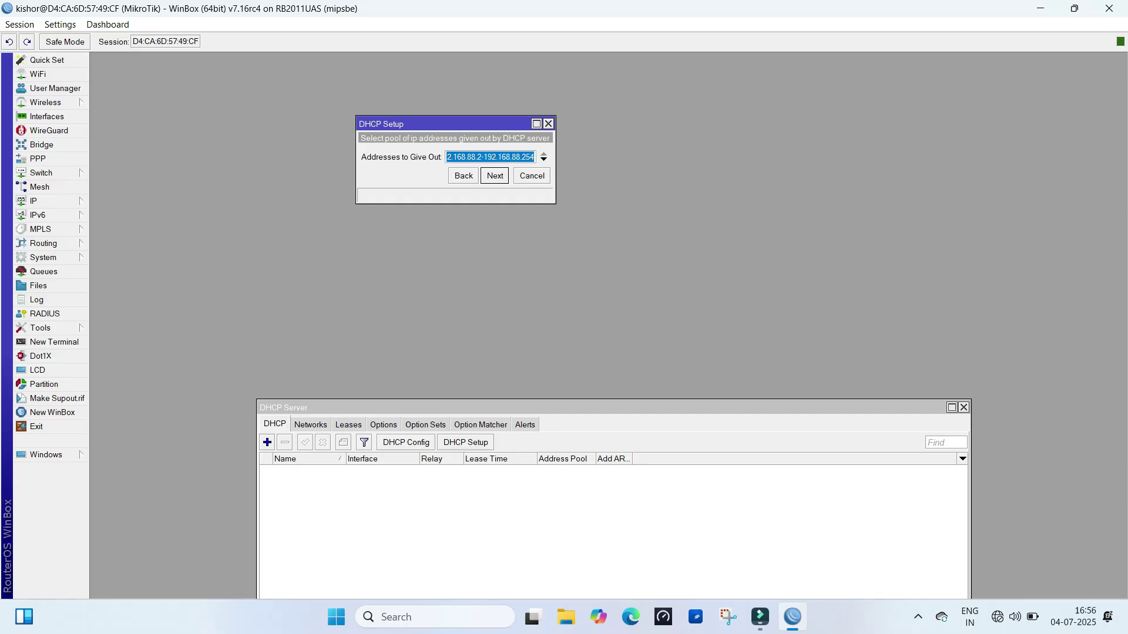
Review and accept 192.168.88.2-192.168.88.254 as the pool of addresses to give out.
click(486, 156)
drag(481, 157, 535, 157)
click(507, 157)
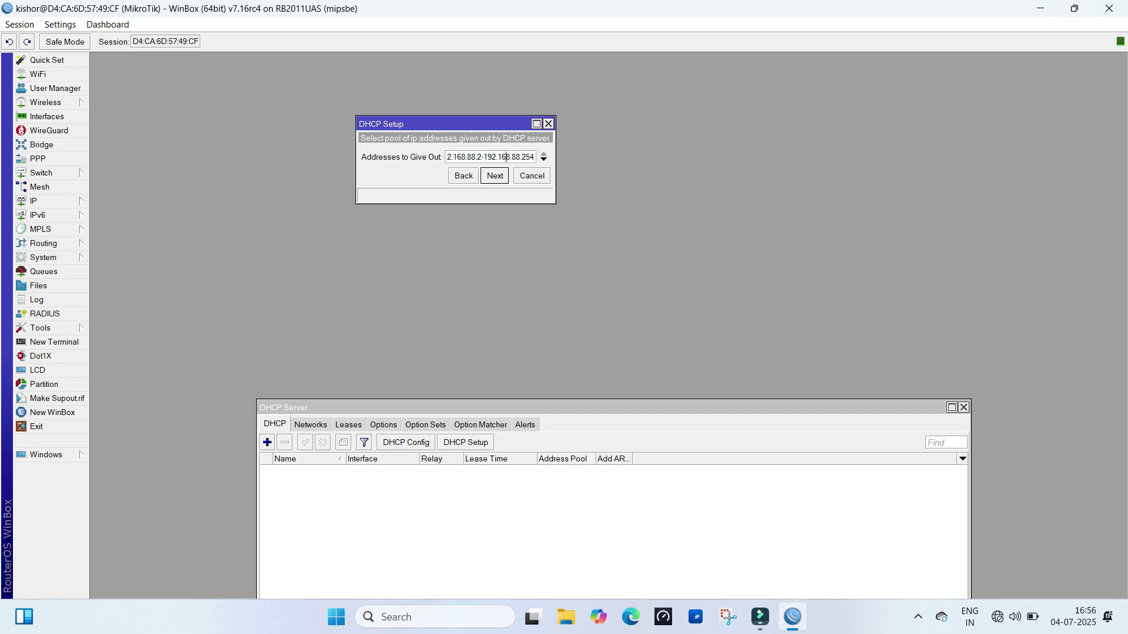
drag(505, 204, 505, 304)
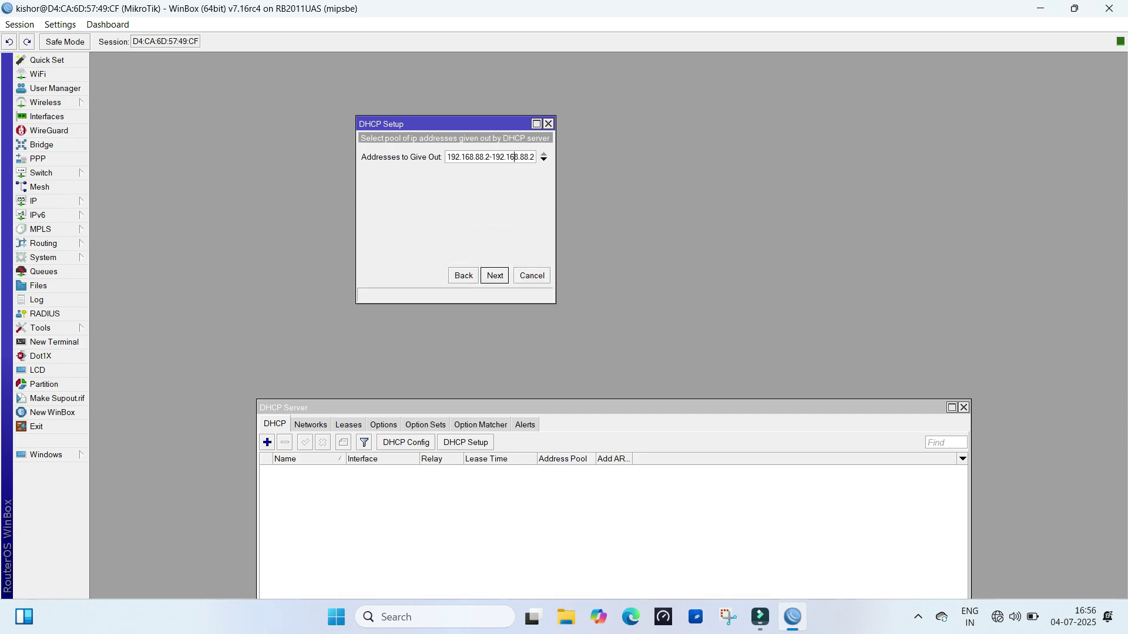
key(Return)
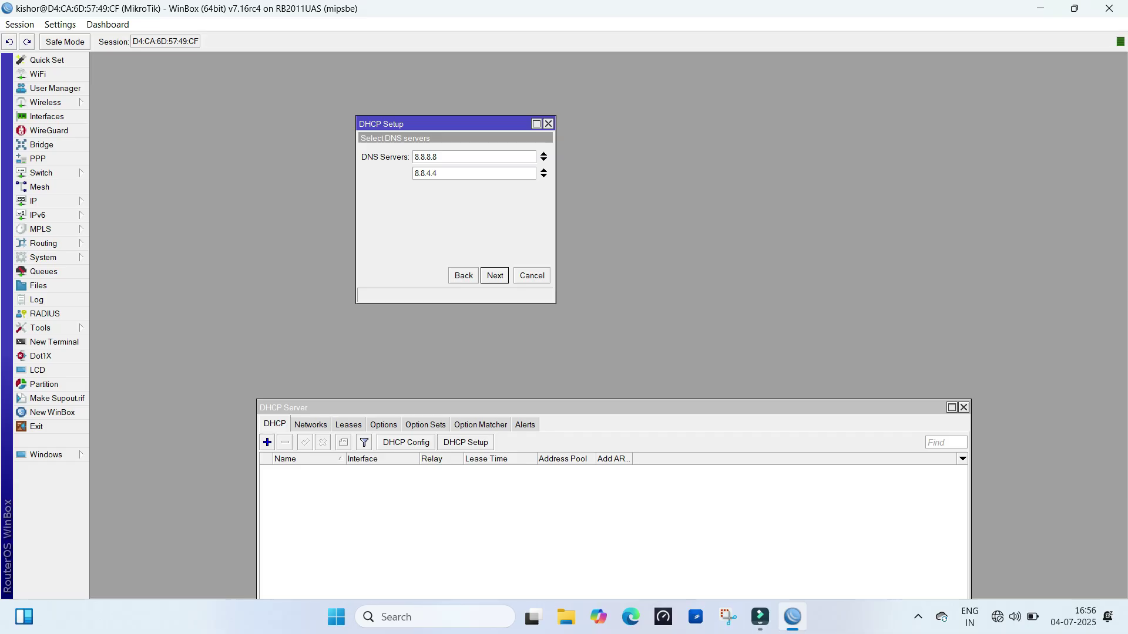
Finish the DHCP setup with DNS servers 8.8.8.8 and 8.8.4.4 and lease time 00:30:00, and show the server's leases.
key(Return)
click(440, 157)
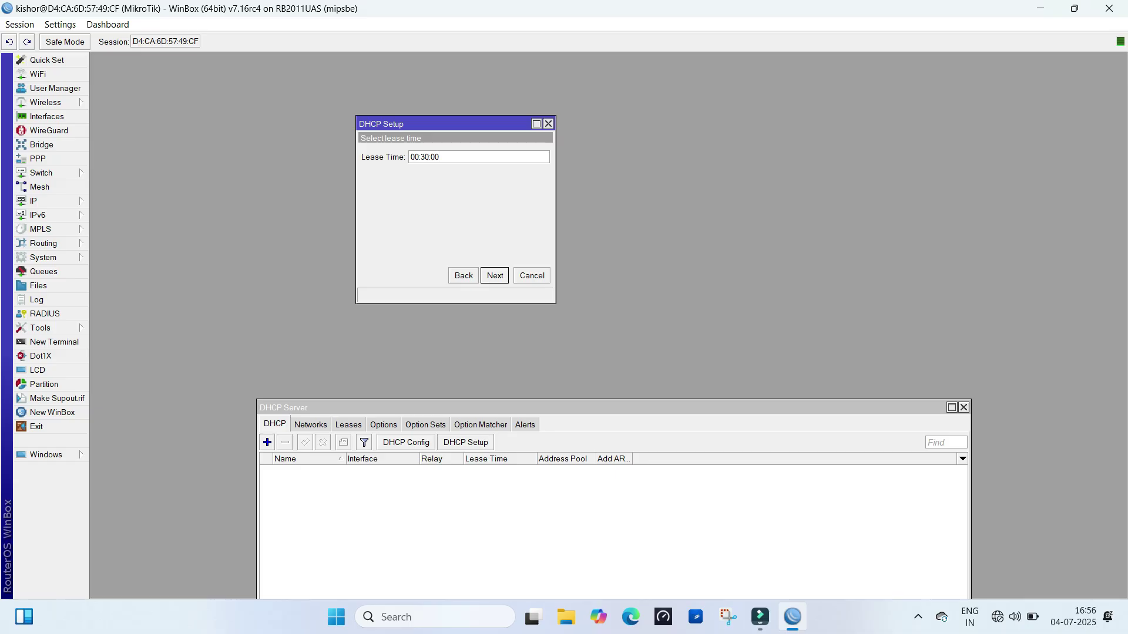
key(Return)
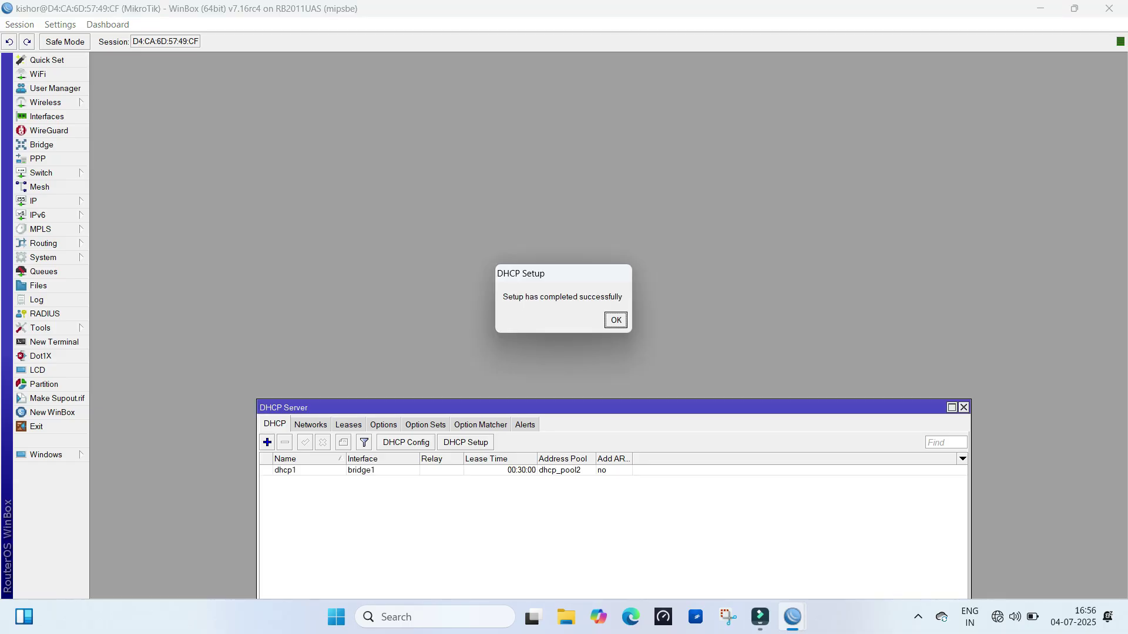
key(Return)
drag(614, 407, 590, 186)
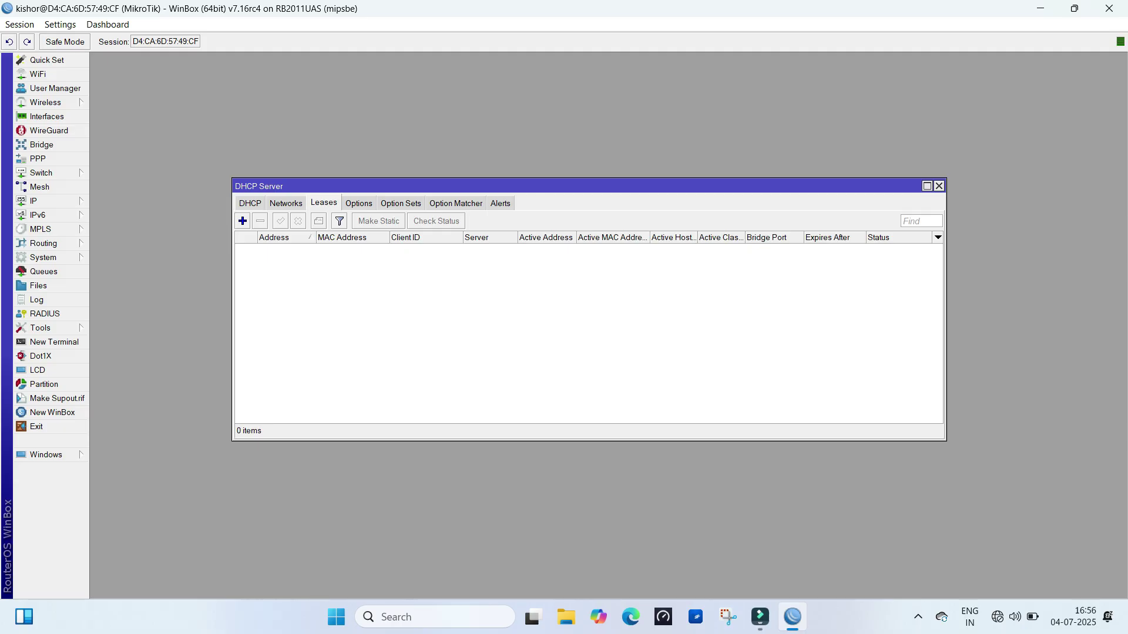
Open the Windows Network Connections, and disable and re-enable the Ethernet 2 adapter.
key(super+r)
text(nc)
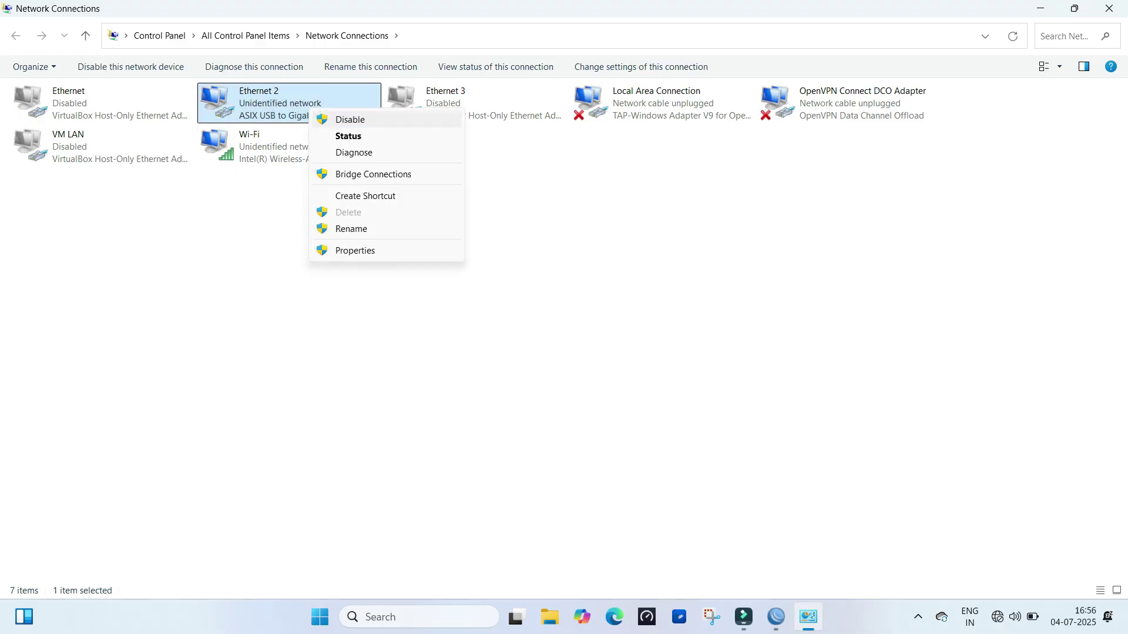
click(348, 118)
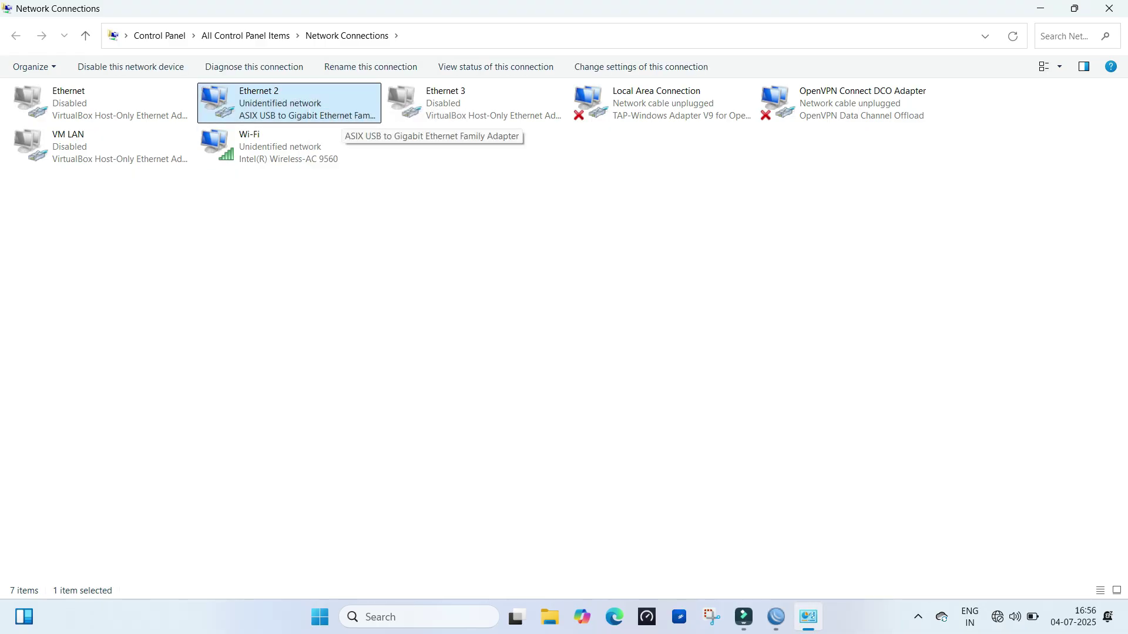
right_click(269, 101)
click(295, 111)
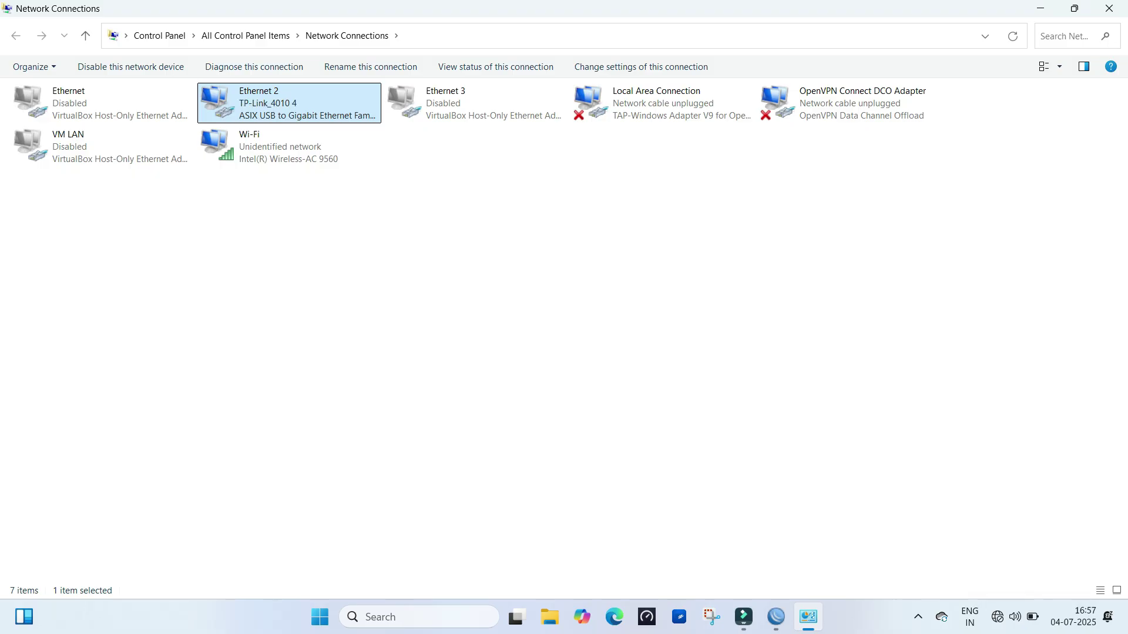
Check the IPv4 address in Ethernet 2's connection details, and switch to WinBox to examine the matching DHCP lease.
right_click(276, 112)
click(315, 139)
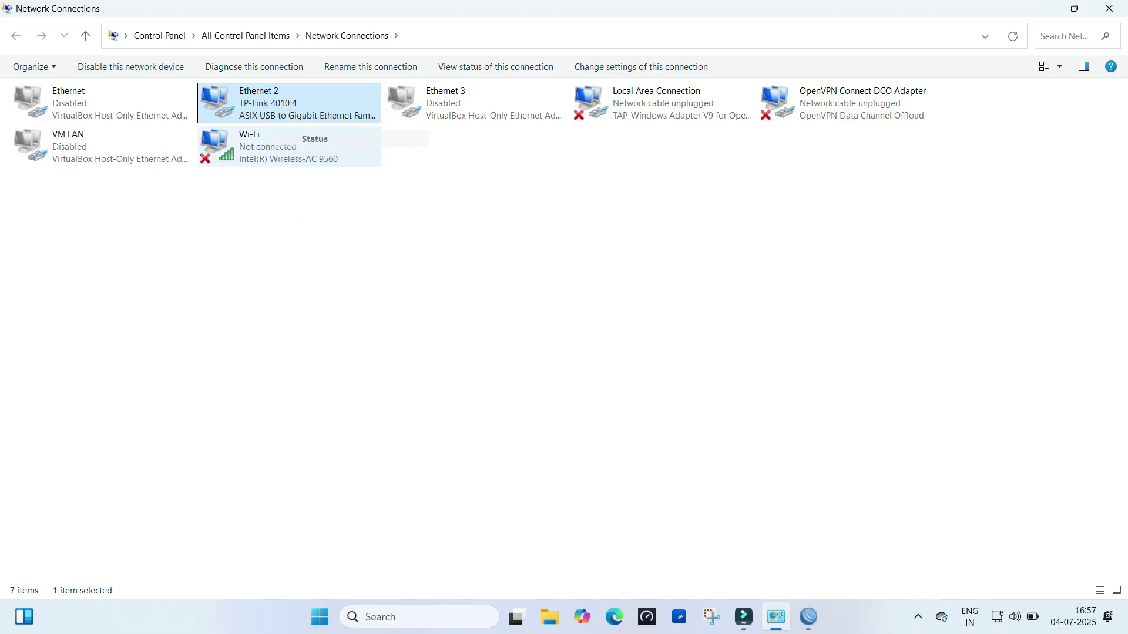
click(491, 301)
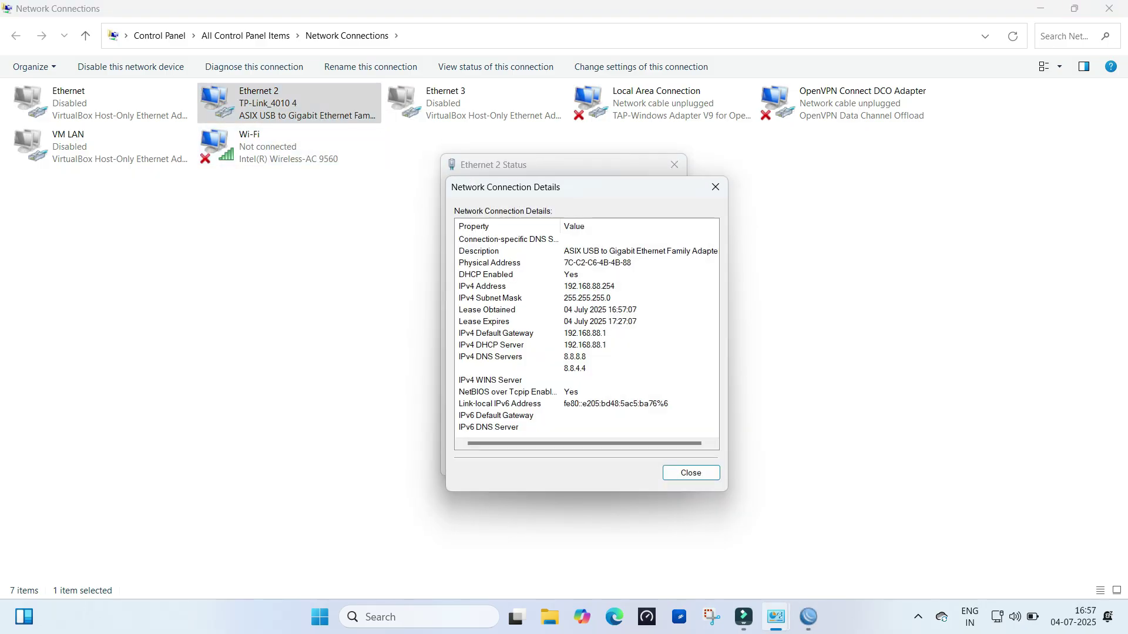
click(523, 286)
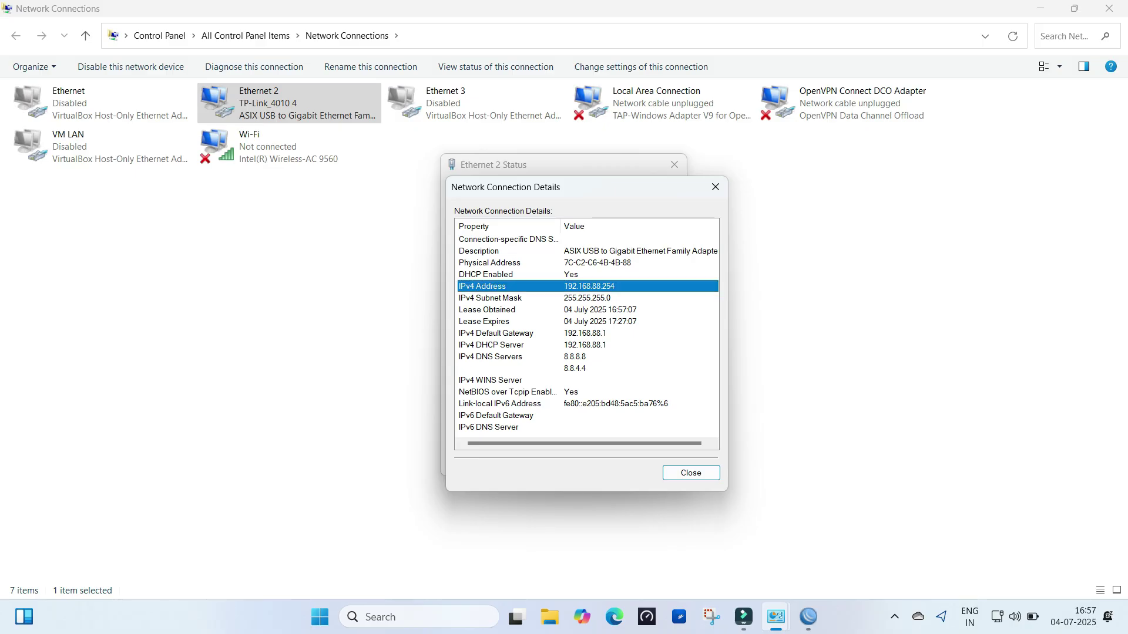
click(808, 617)
click(544, 248)
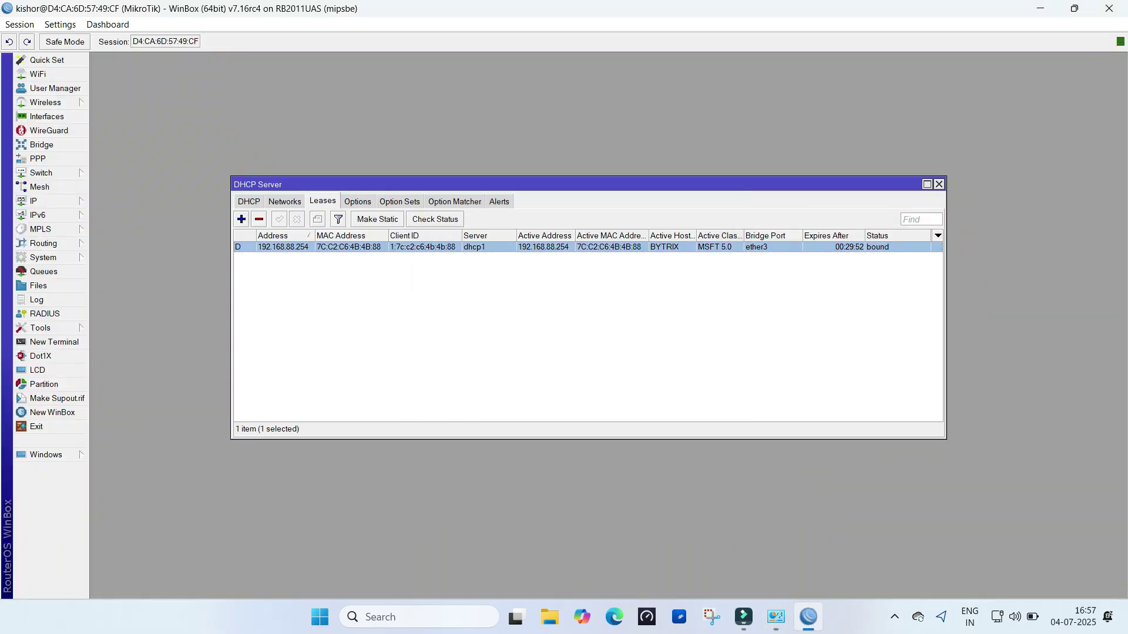